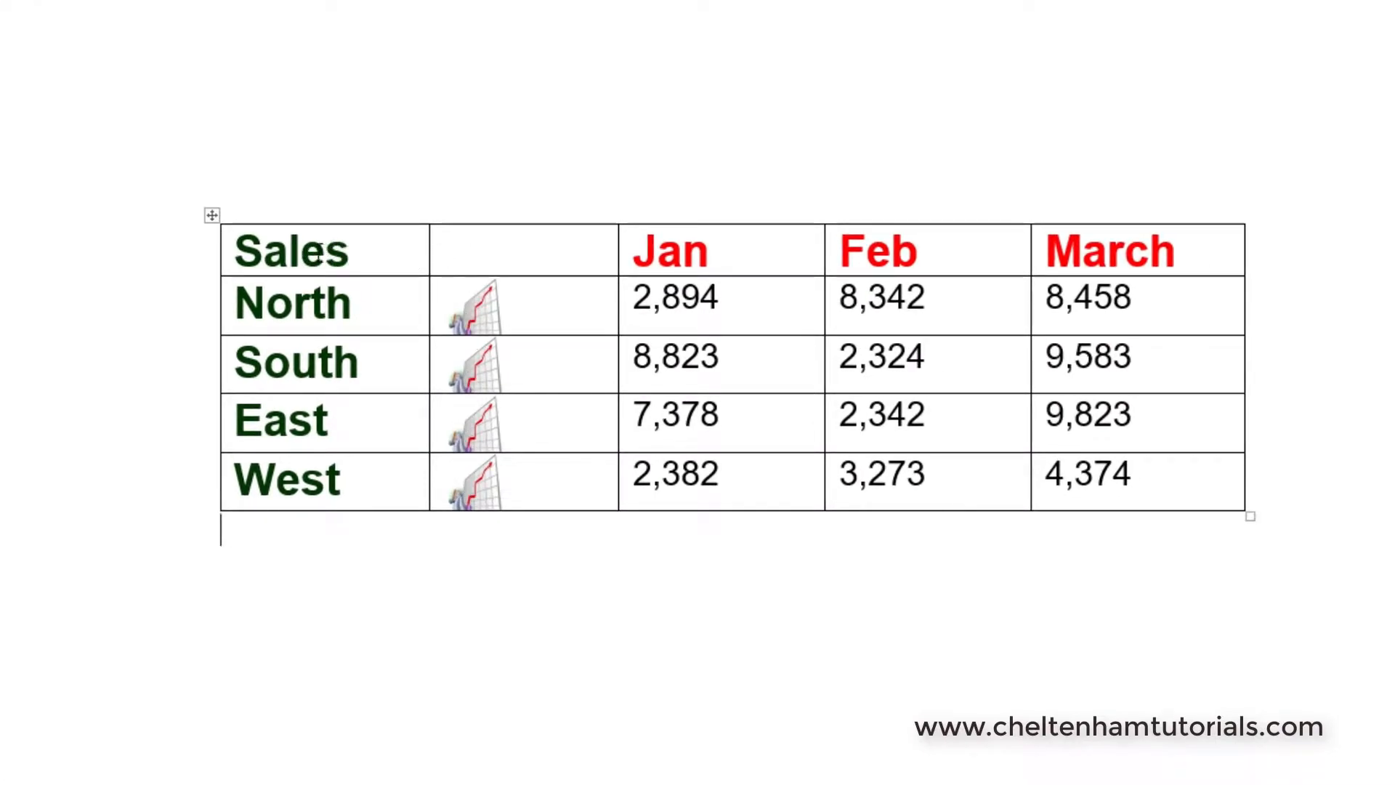
- Merge the Sales header cell with the empty cell beside it, and undo that merge
{"action": "left_click_drag", "start_coordinate": [320, 251], "coordinate": [470, 247]}
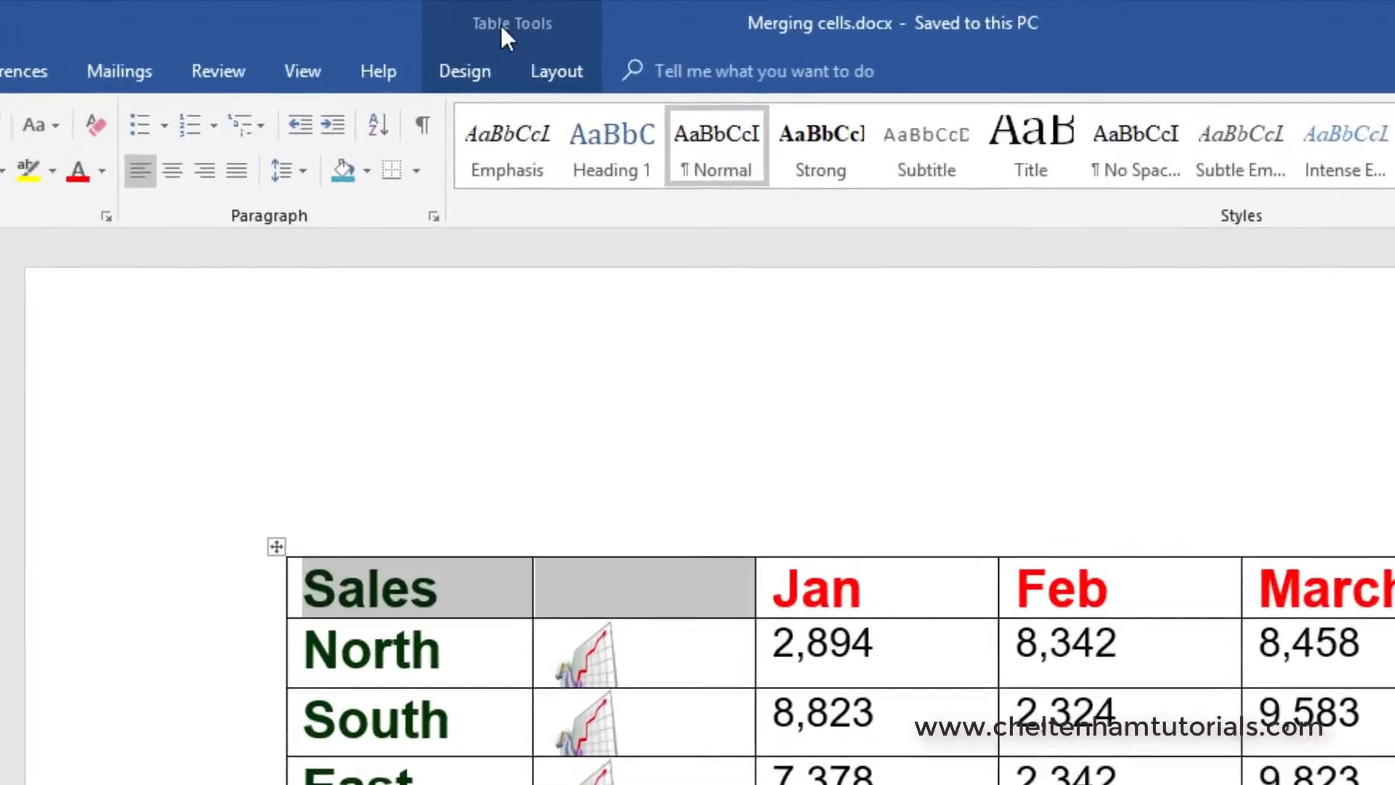
{"action": "left_click", "coordinate": [498, 15]}
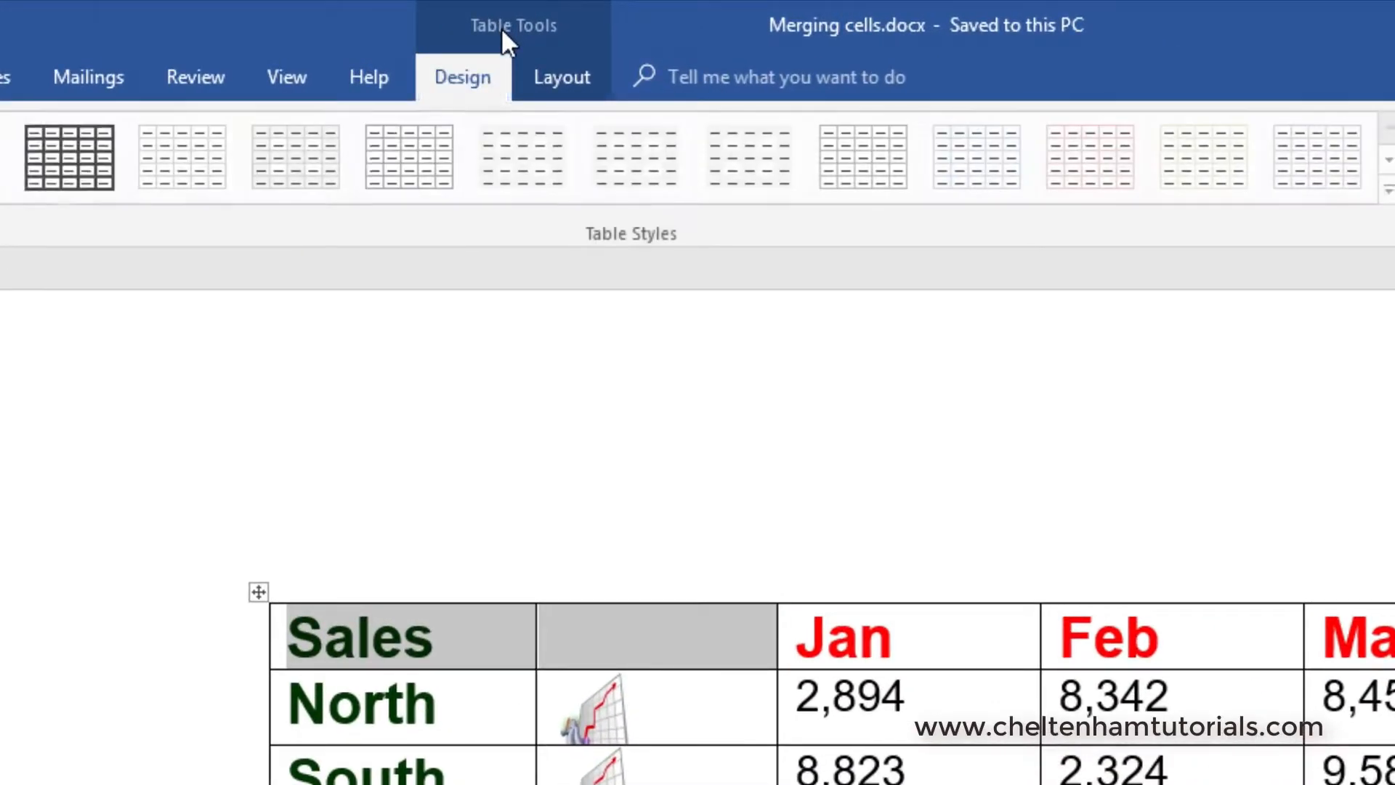
{"action": "left_click", "coordinate": [561, 78]}
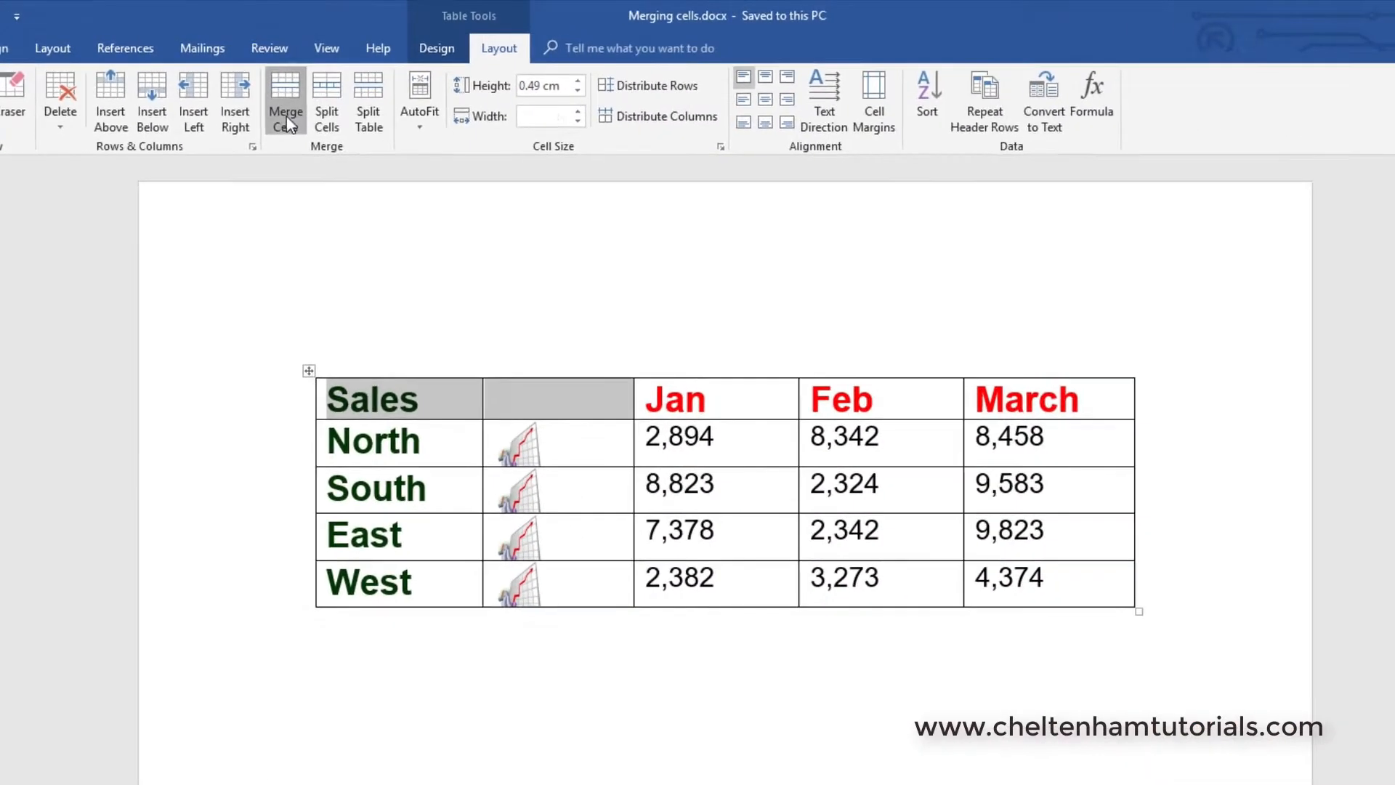
{"action": "left_click", "coordinate": [427, 174]}
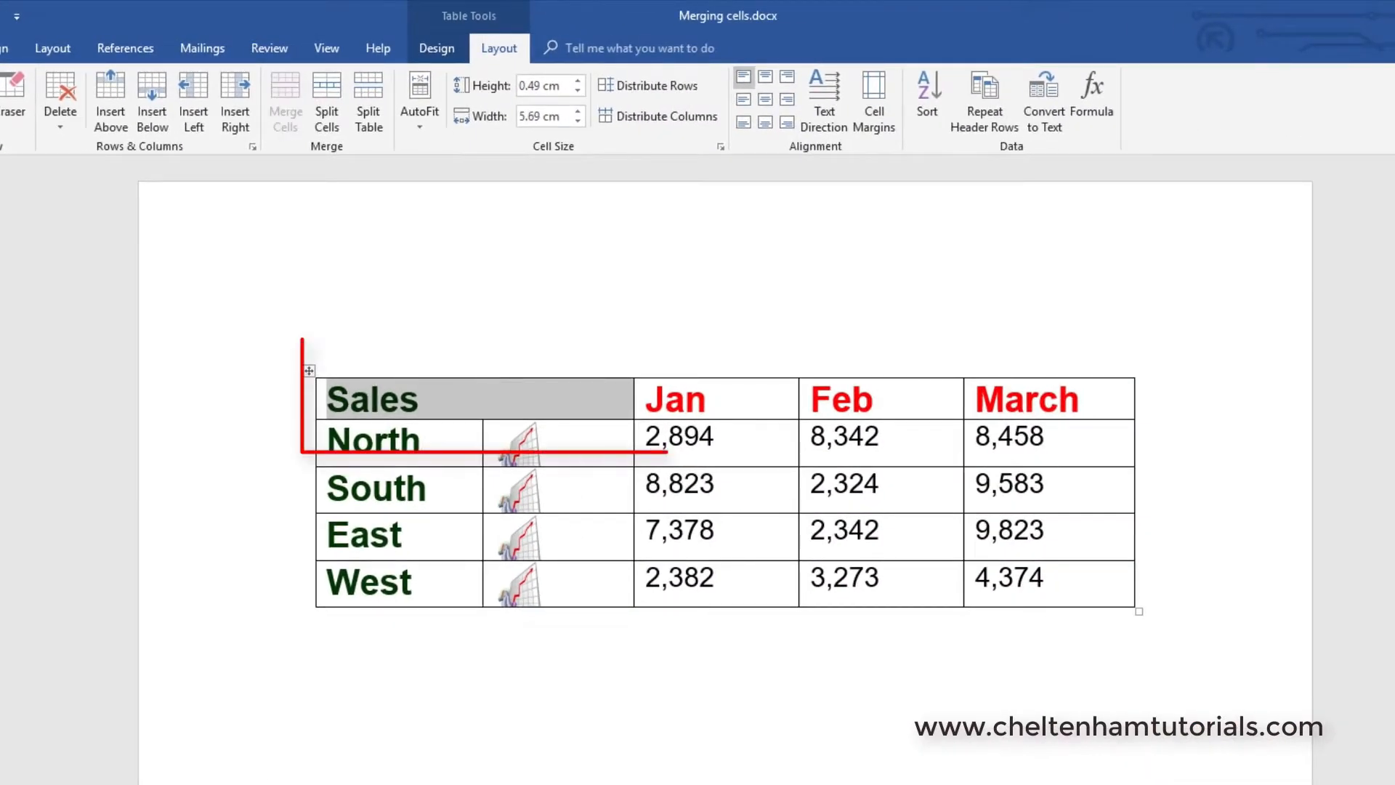
{"action": "left_click", "coordinate": [317, 622]}
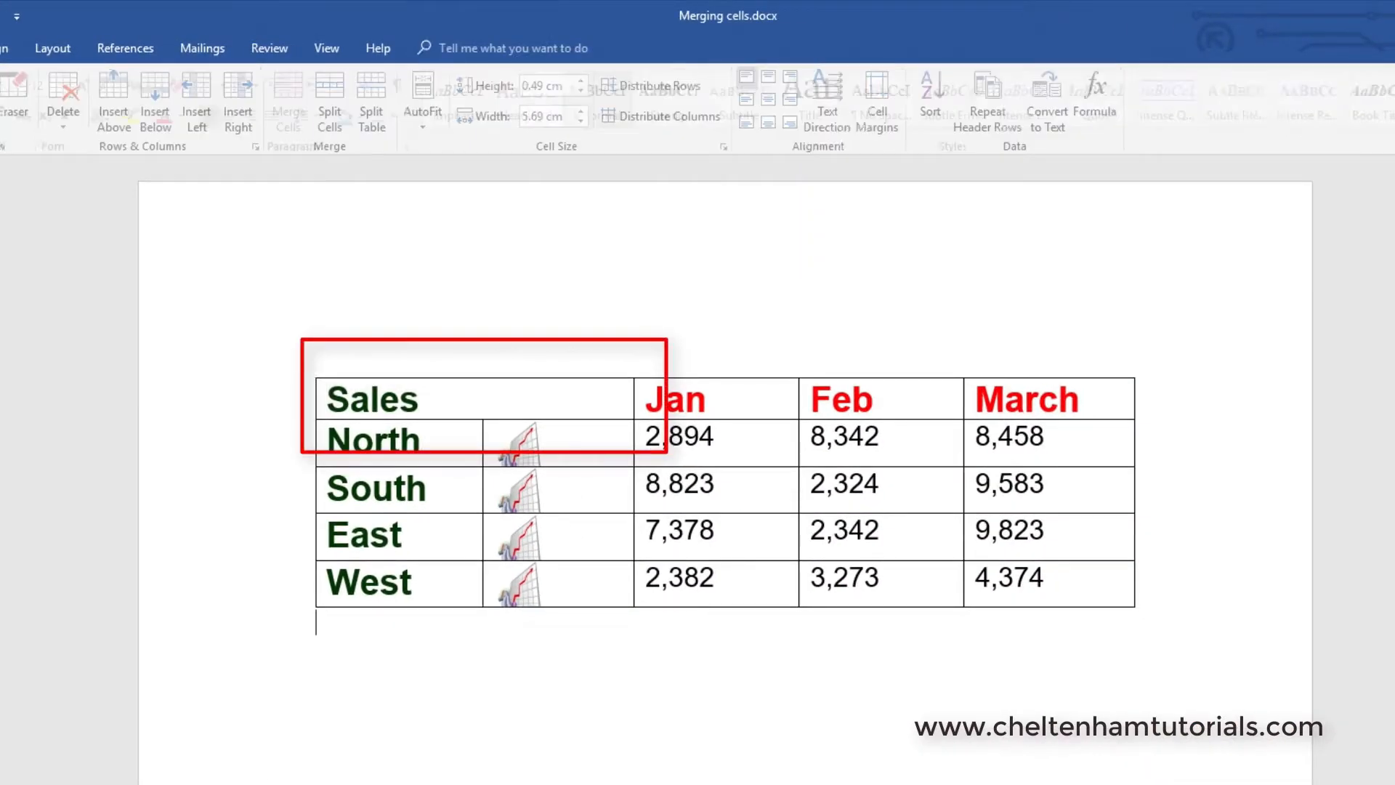
{"action": "triple_click", "coordinate": [491, 397]}
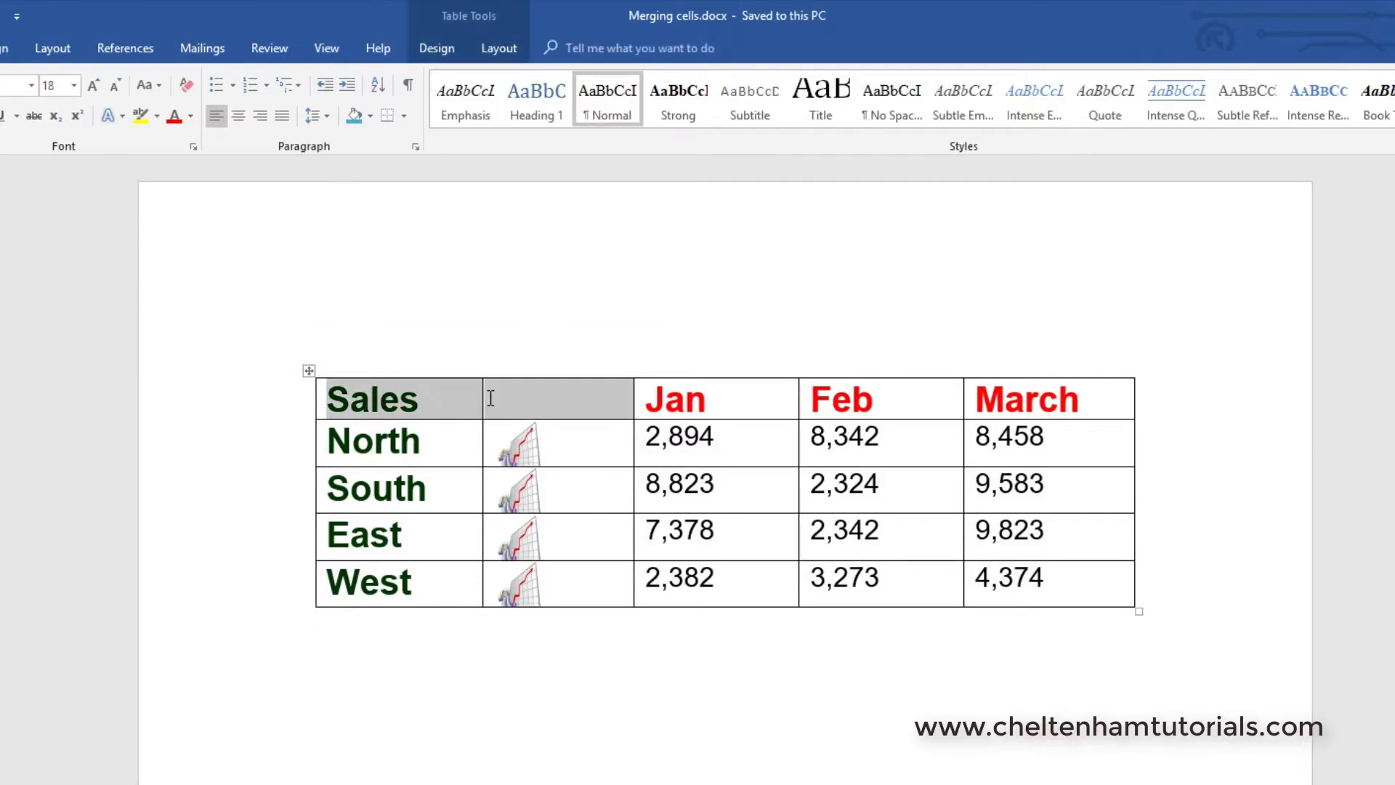
{"action": "left_click", "coordinate": [568, 773]}
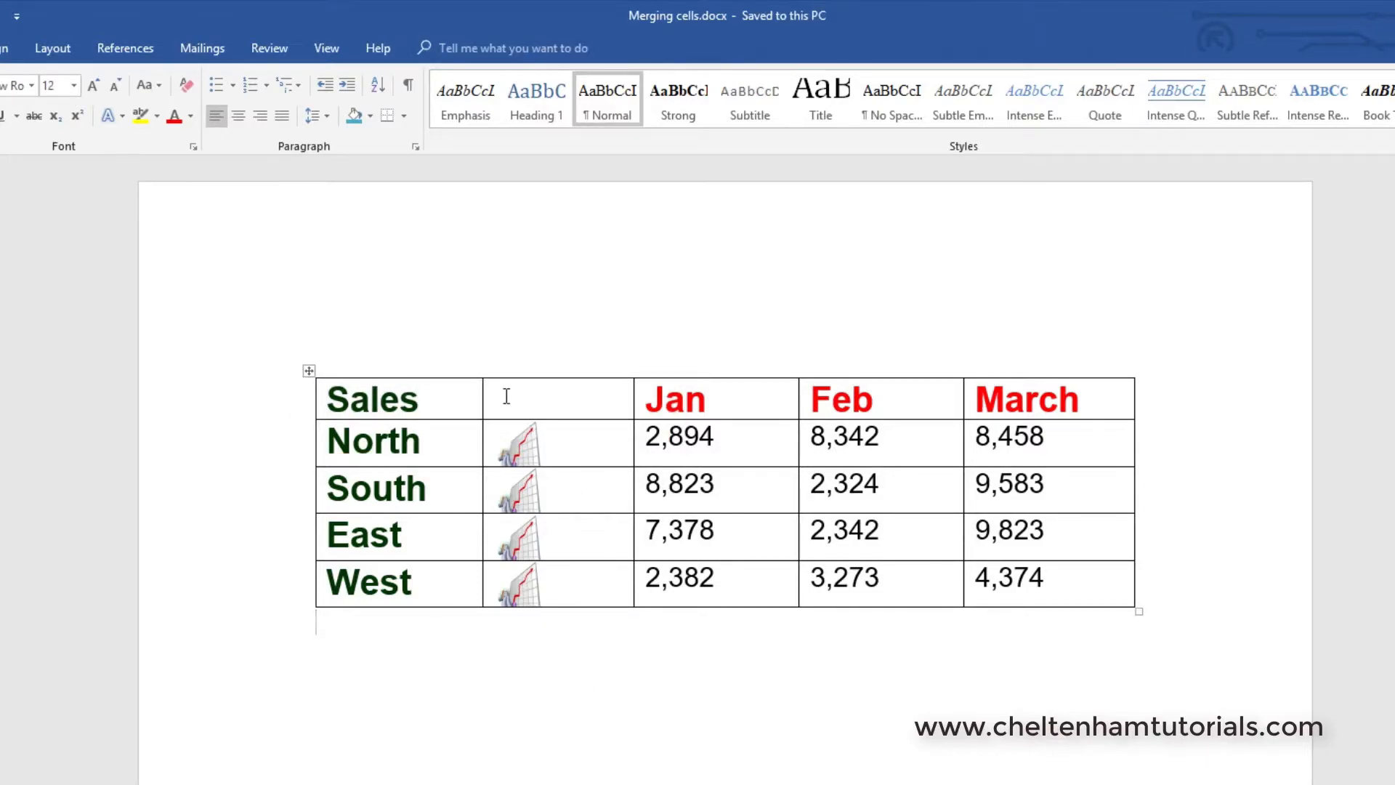
- Merge the Sales cell and the adjacent blank cell in the header row into a single cell
{"action": "left_click_drag", "start_coordinate": [519, 392], "coordinate": [437, 398]}
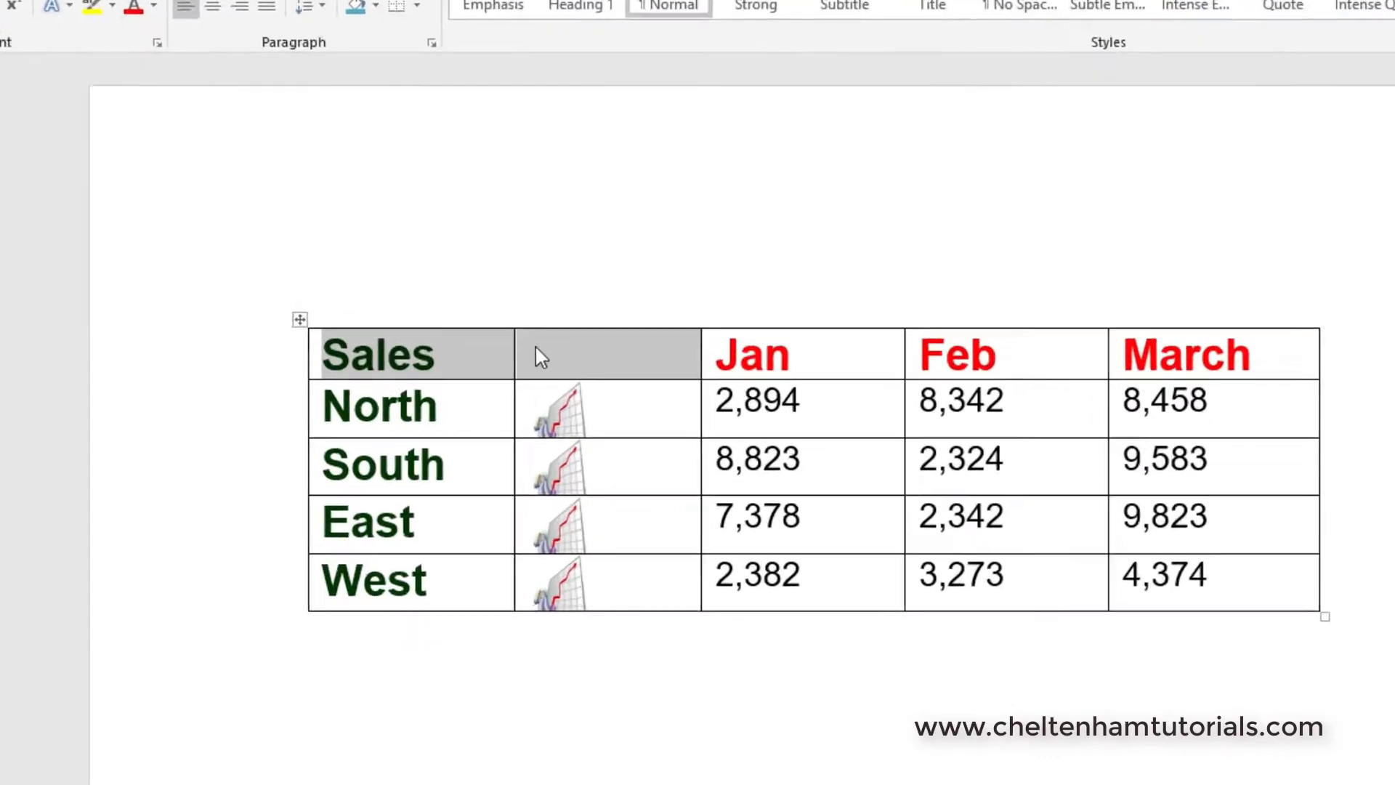
{"action": "right_click", "coordinate": [502, 394]}
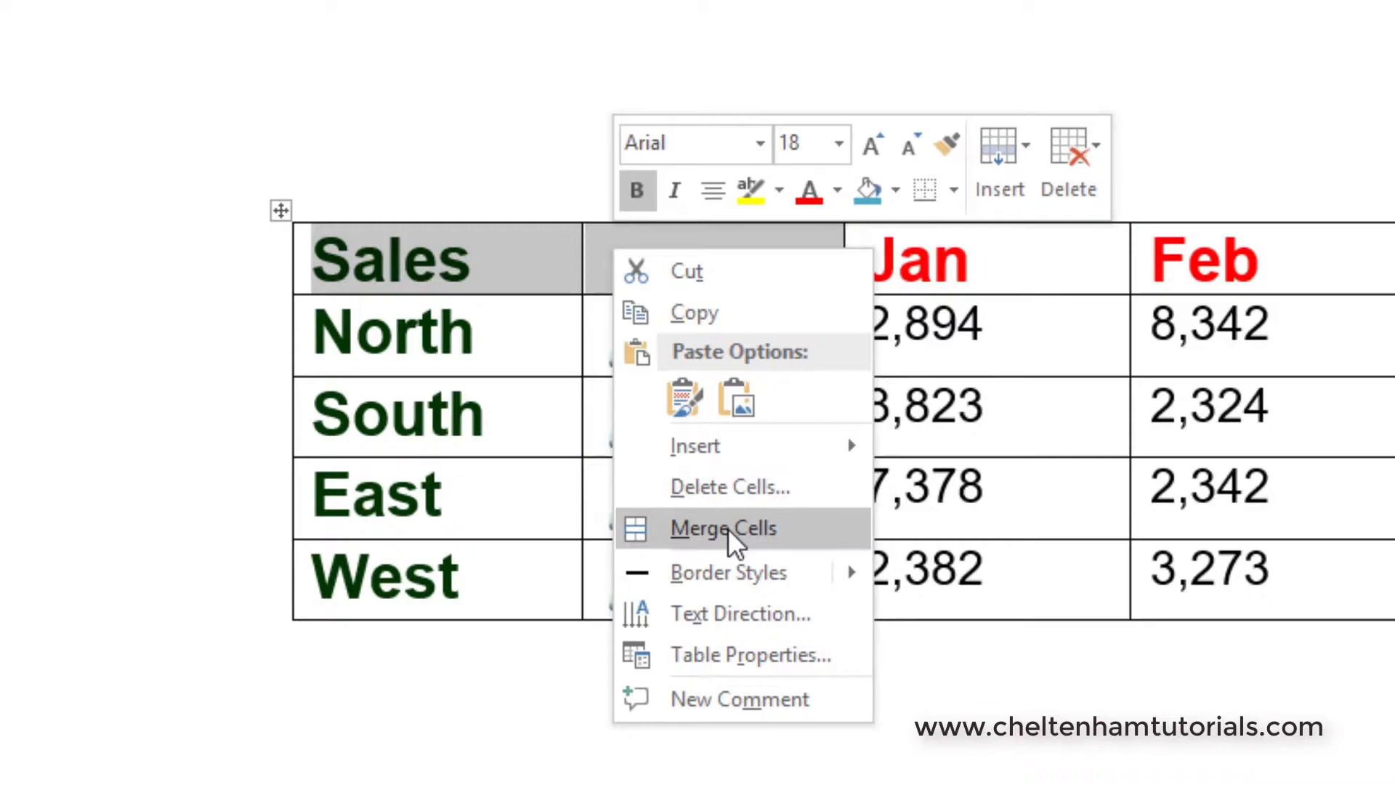
{"action": "left_click", "coordinate": [728, 529]}
{"action": "left_click", "coordinate": [756, 781]}
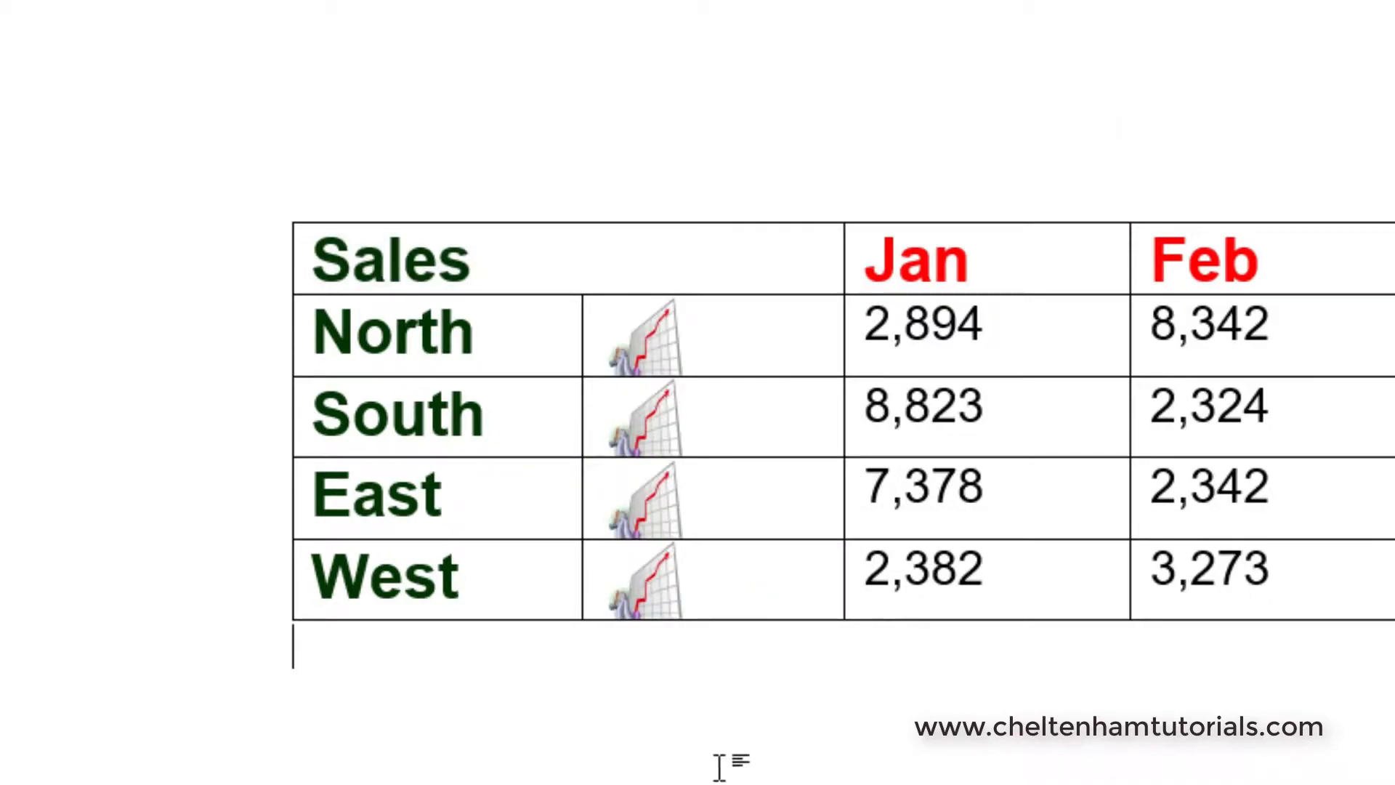
- Center the Sales heading horizontally within its merged cell
{"action": "left_click", "coordinate": [513, 273]}
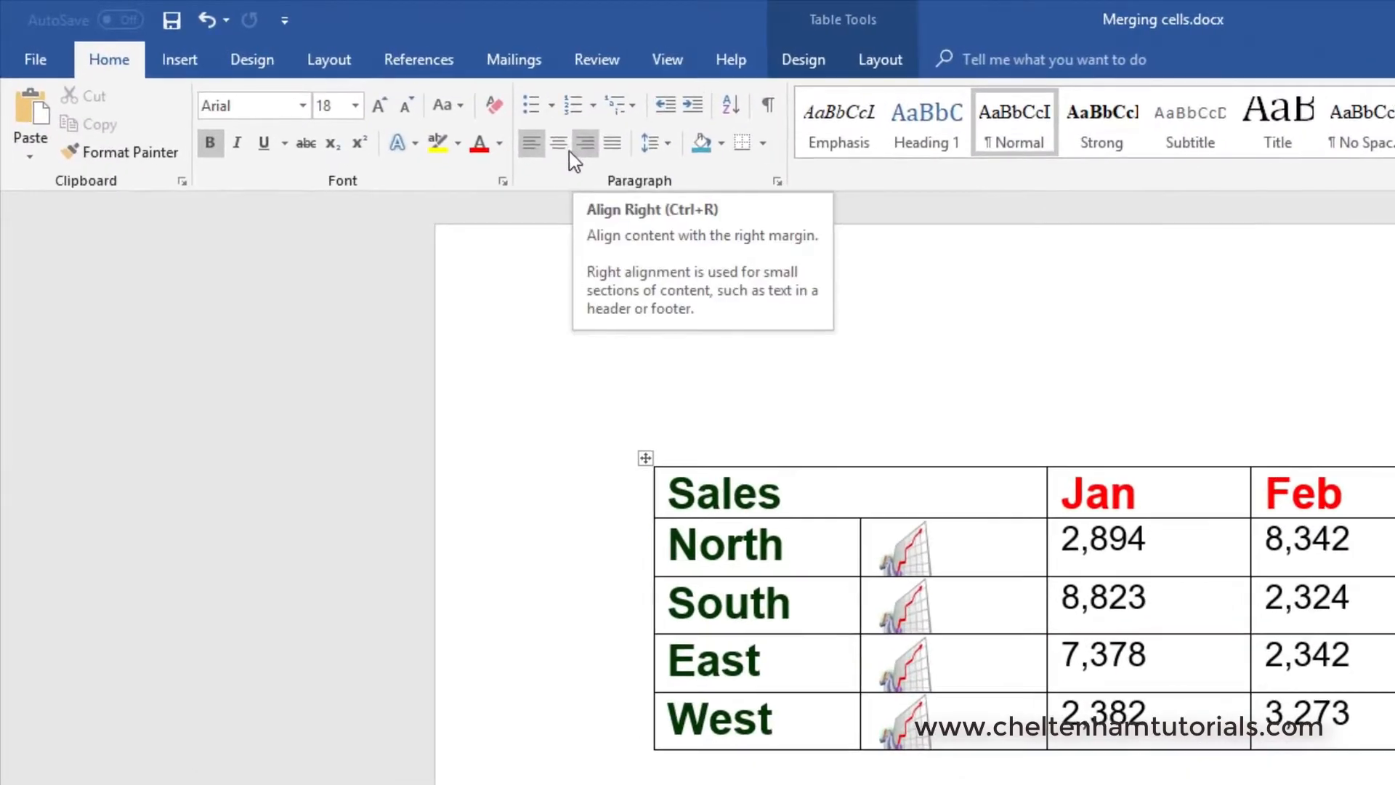
{"action": "left_click", "coordinate": [565, 150]}
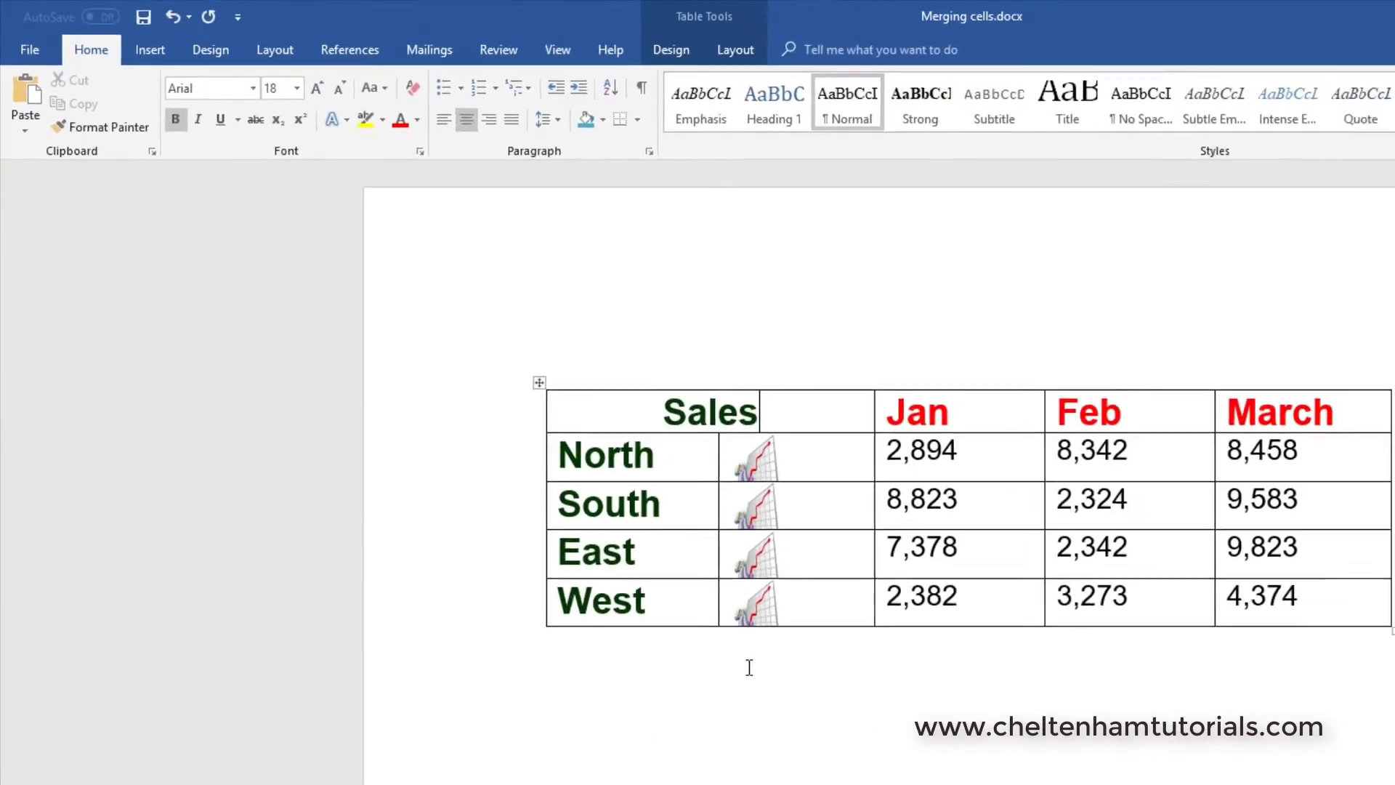
{"action": "left_click", "coordinate": [686, 636]}
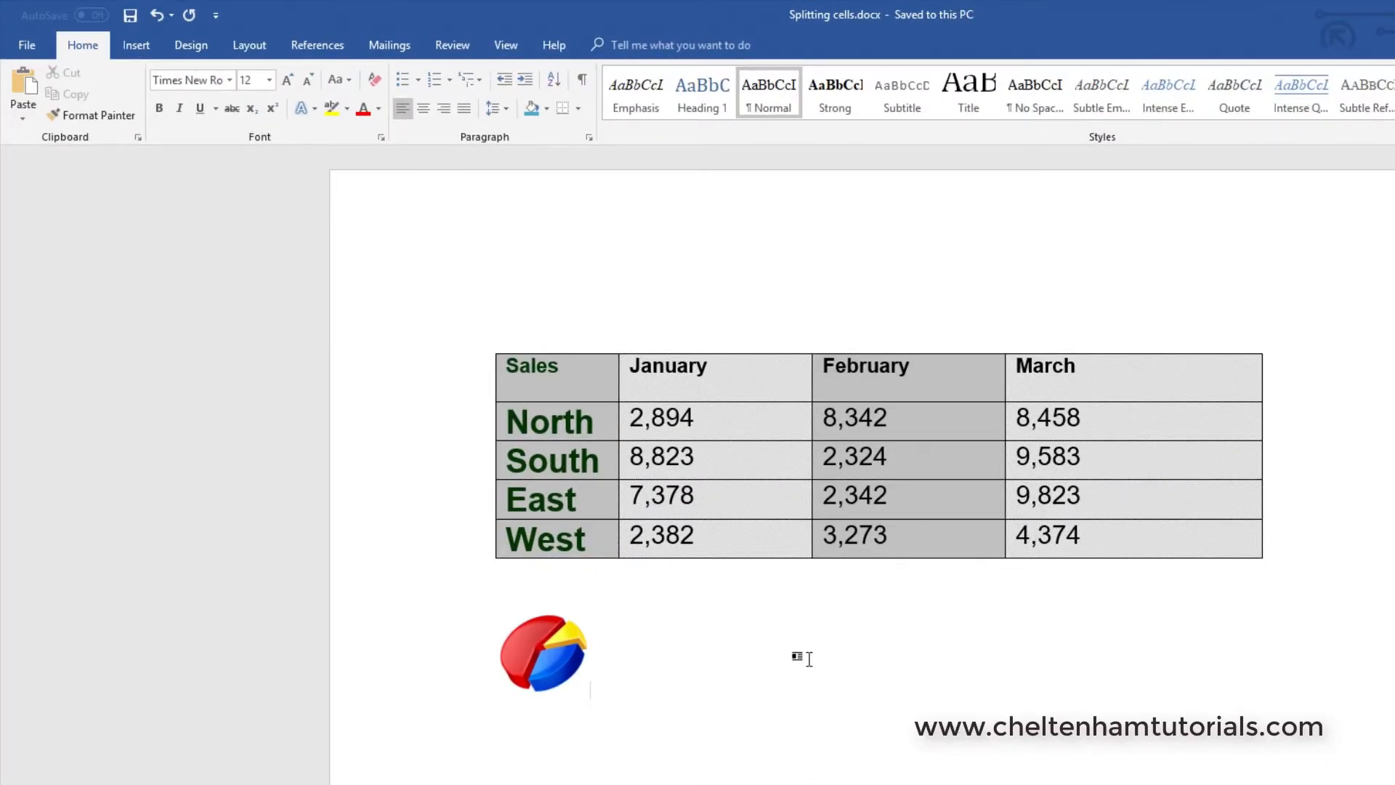
- Split the January header cell into 2 columns and 1 row
{"action": "left_click", "coordinate": [697, 369]}
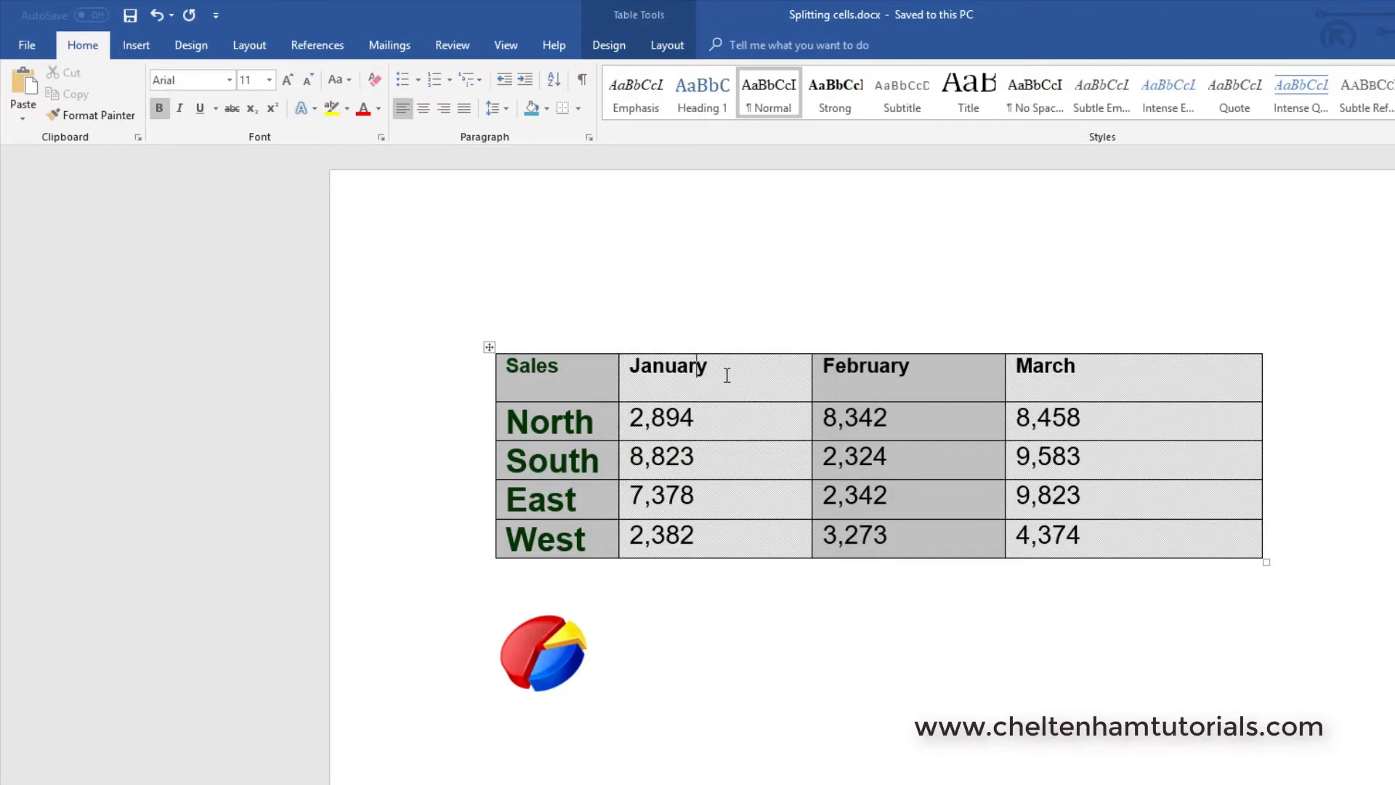
{"action": "right_click", "coordinate": [727, 376]}
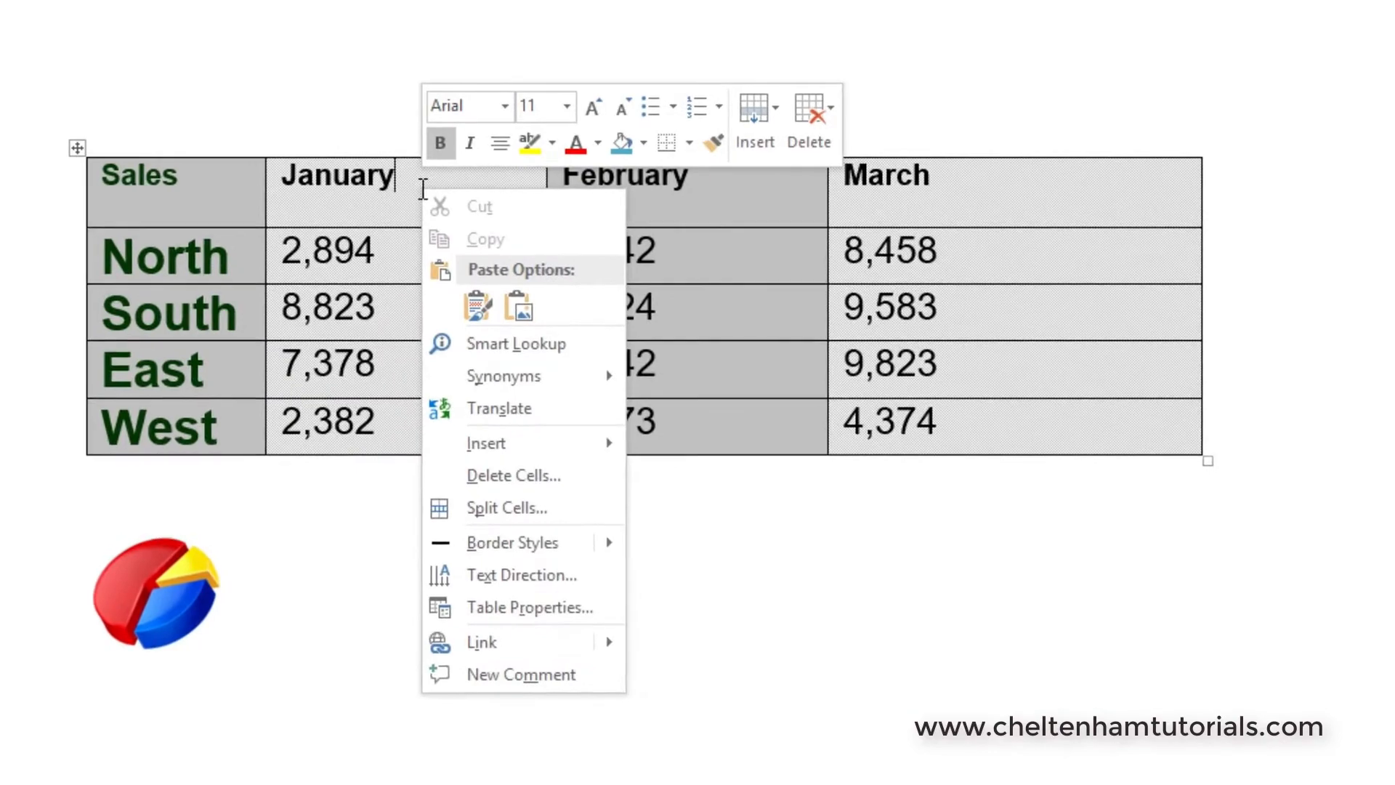
{"action": "left_click", "coordinate": [490, 507]}
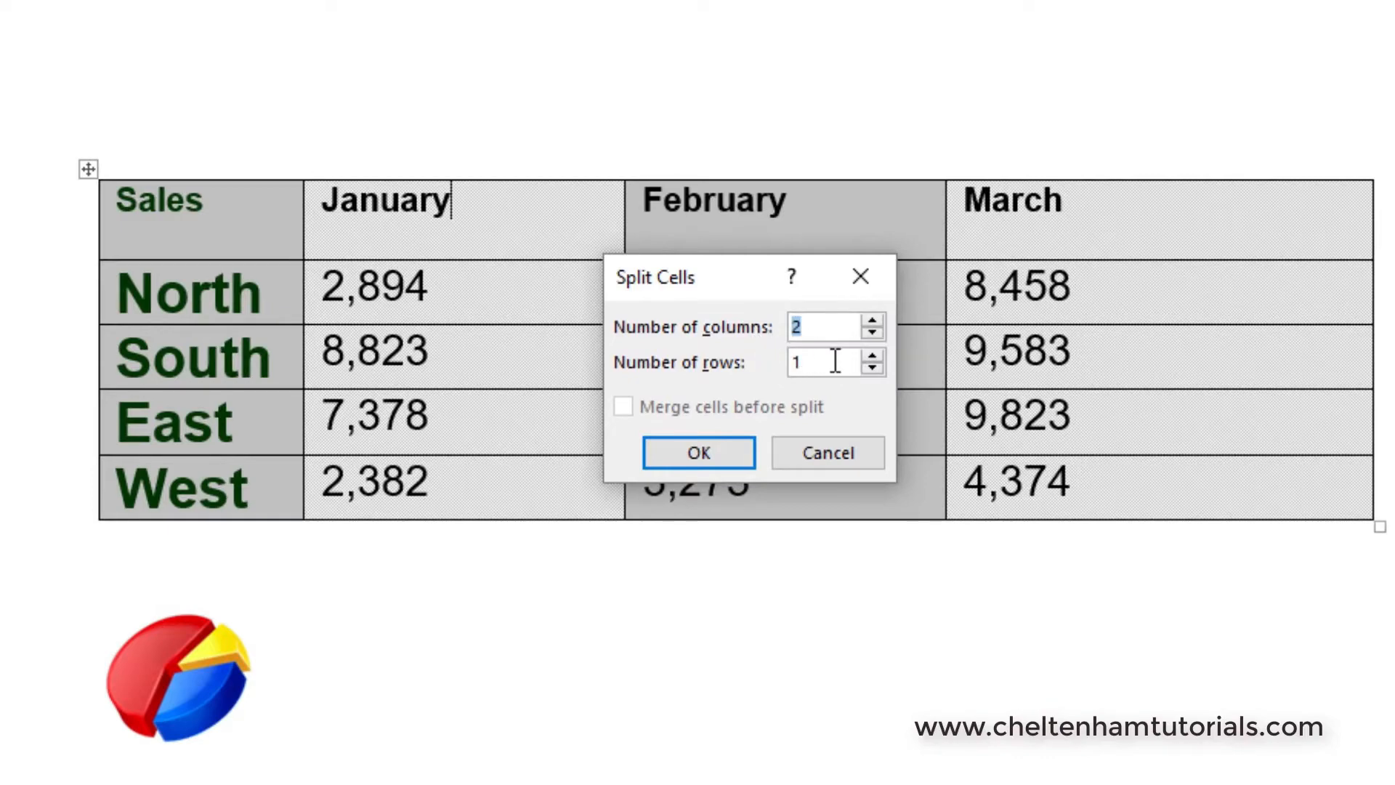
{"action": "left_click", "coordinate": [697, 451]}
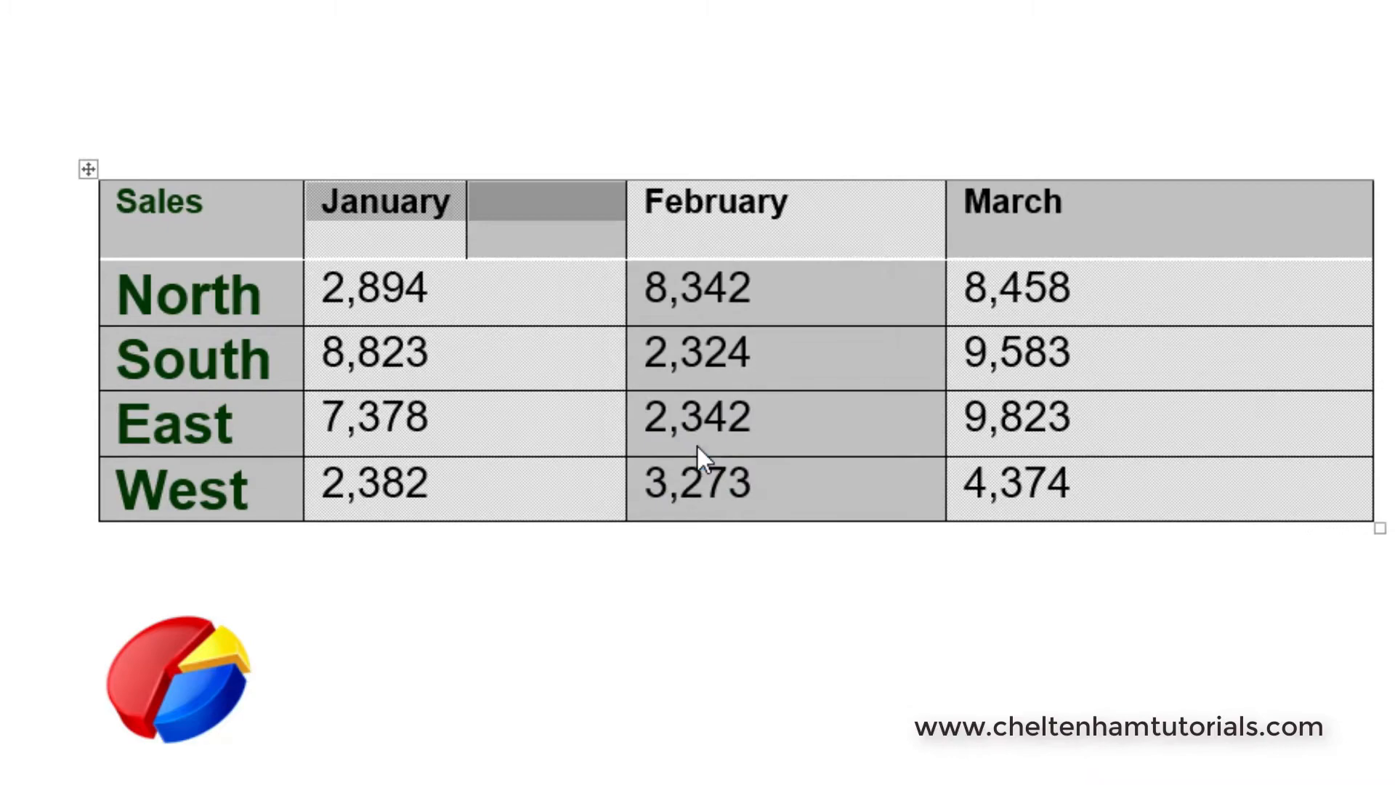
- Copy the pie chart picture below the table and paste it into the empty cell beside January
{"action": "left_click", "coordinate": [379, 211]}
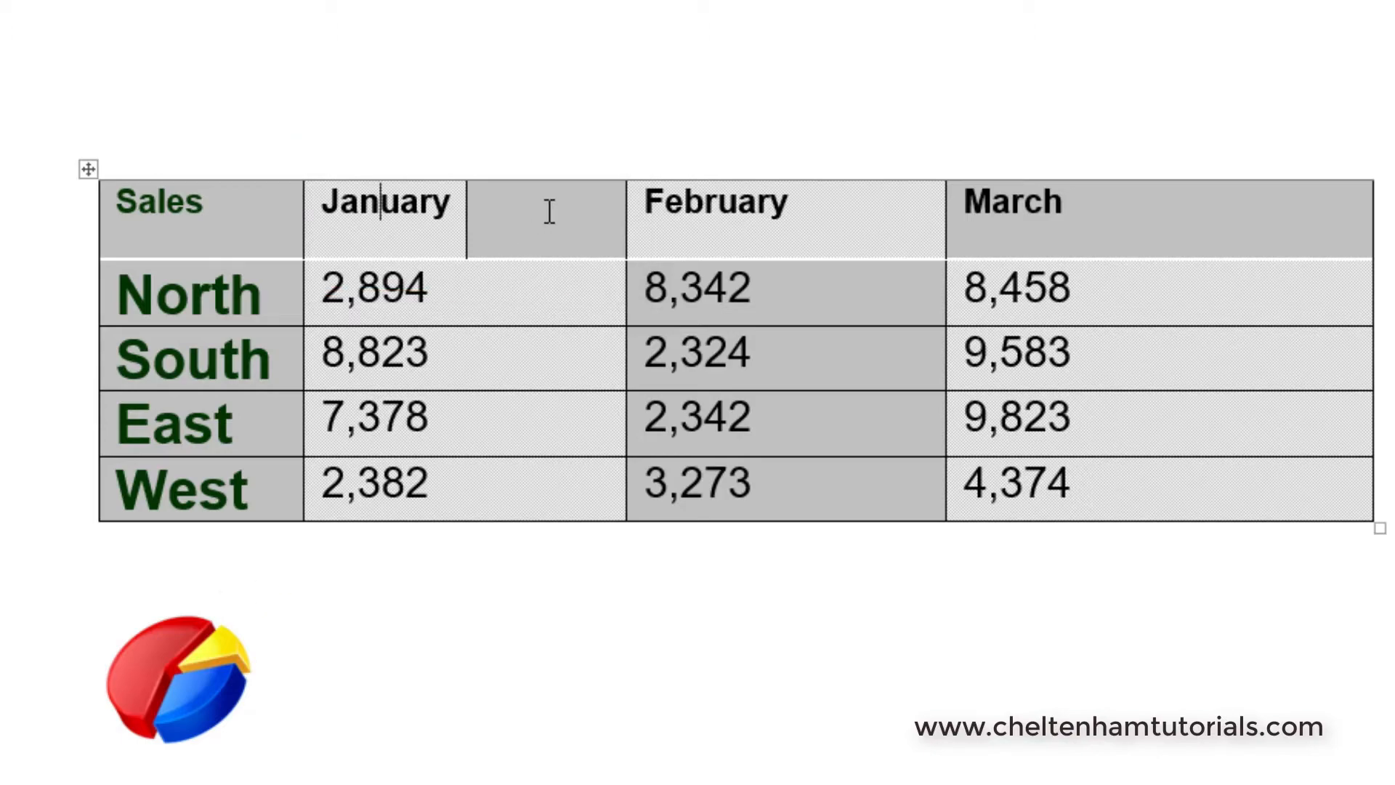
{"action": "left_click", "coordinate": [178, 669]}
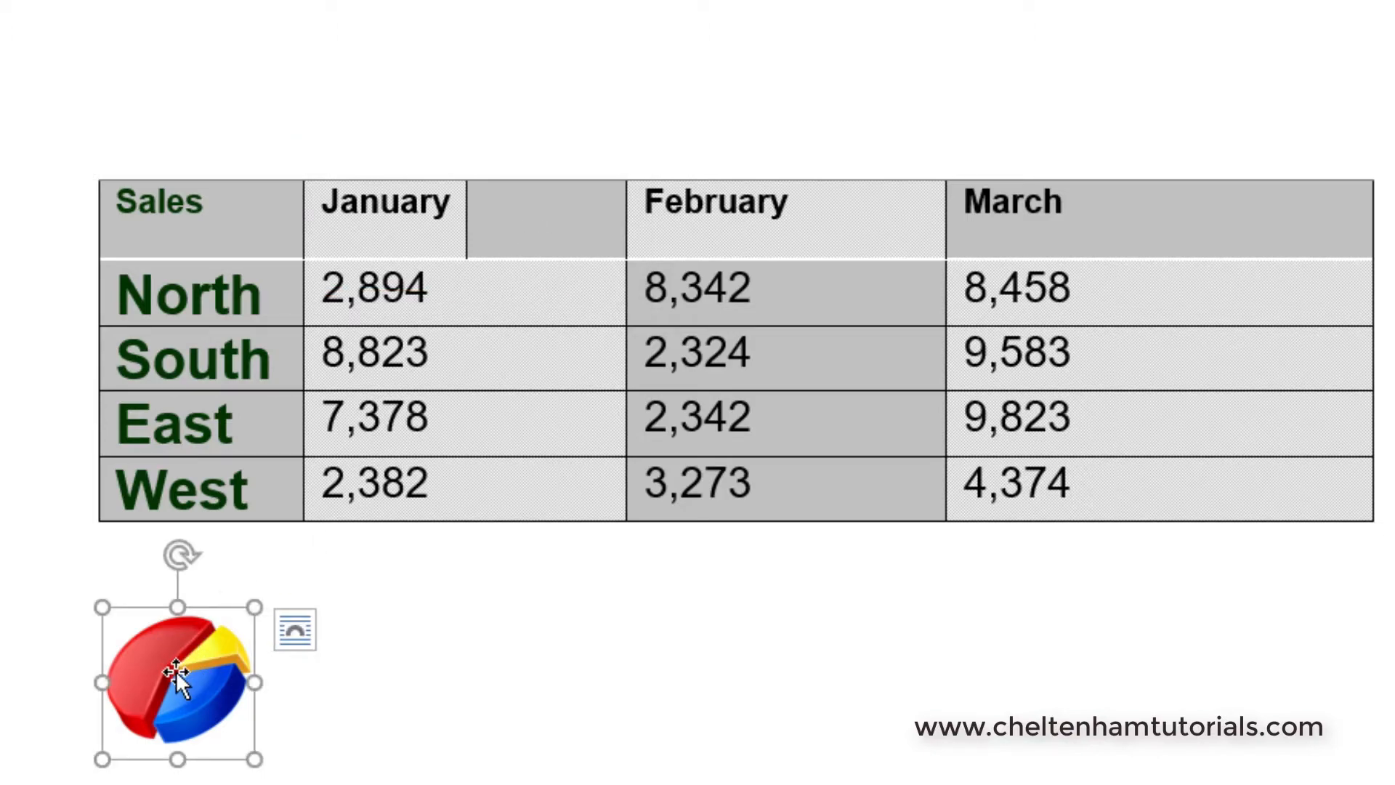
{"action": "left_click", "coordinate": [548, 220]}
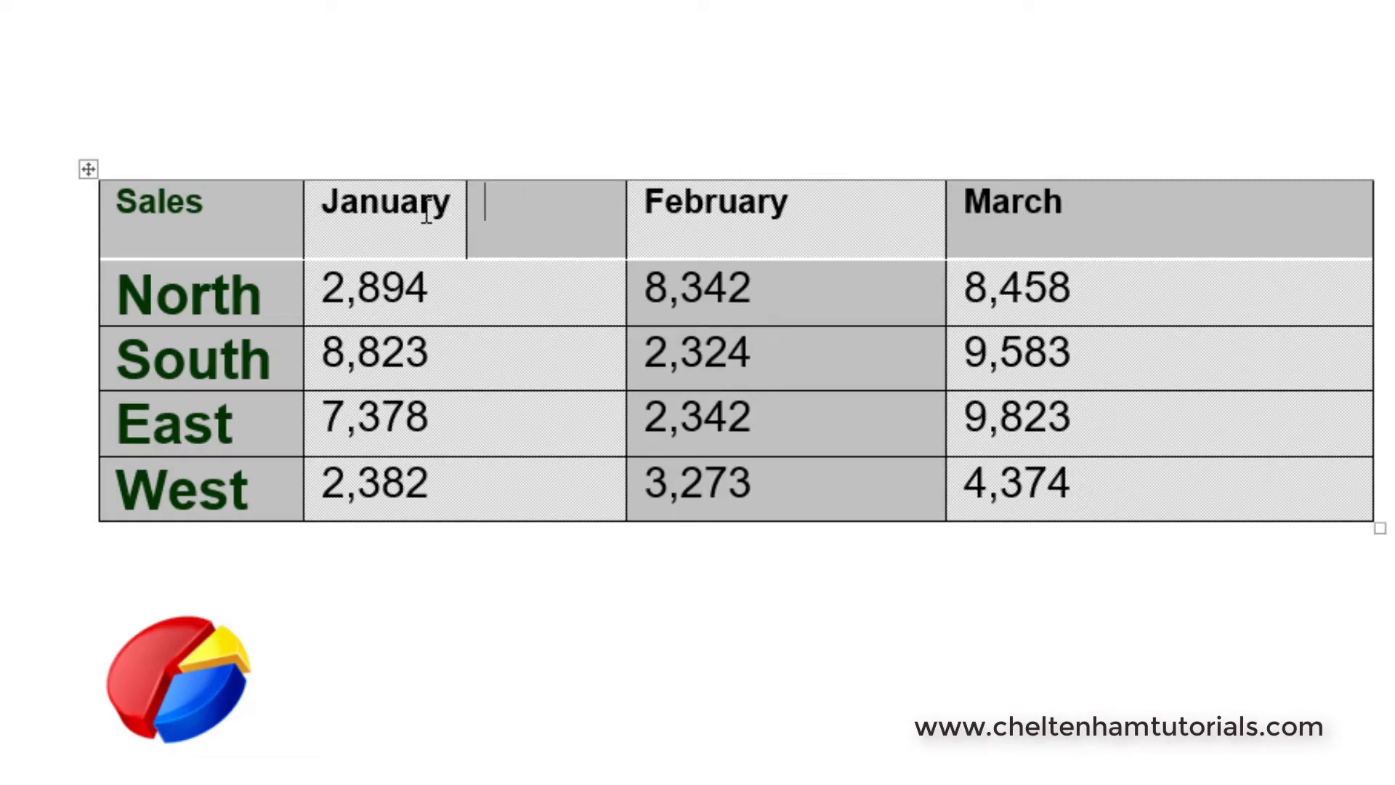
{"action": "key", "text": "ctrl+v"}
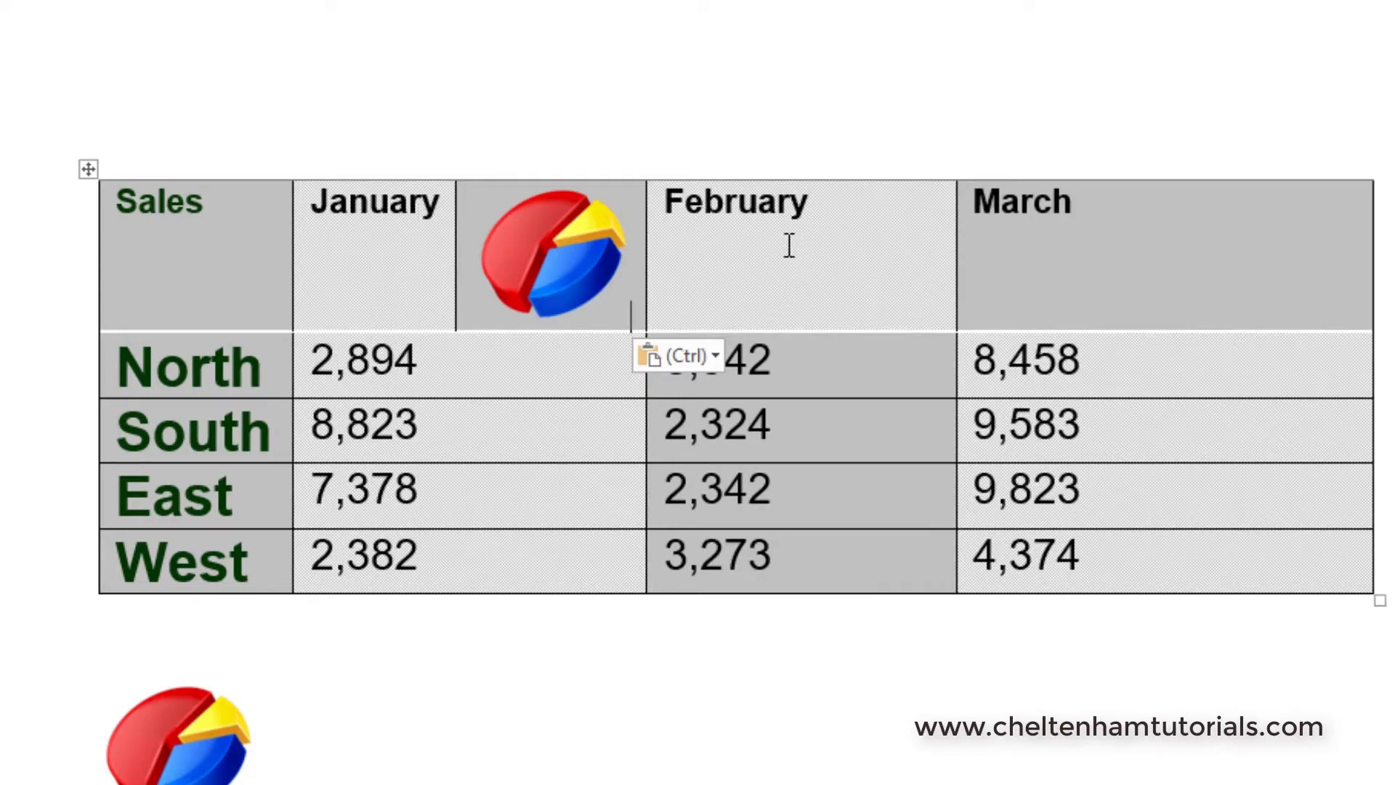
- Split the February header cell into 2 columns and 1 row, and paste the pie chart picture into the new empty cell
{"action": "right_click", "coordinate": [820, 212]}
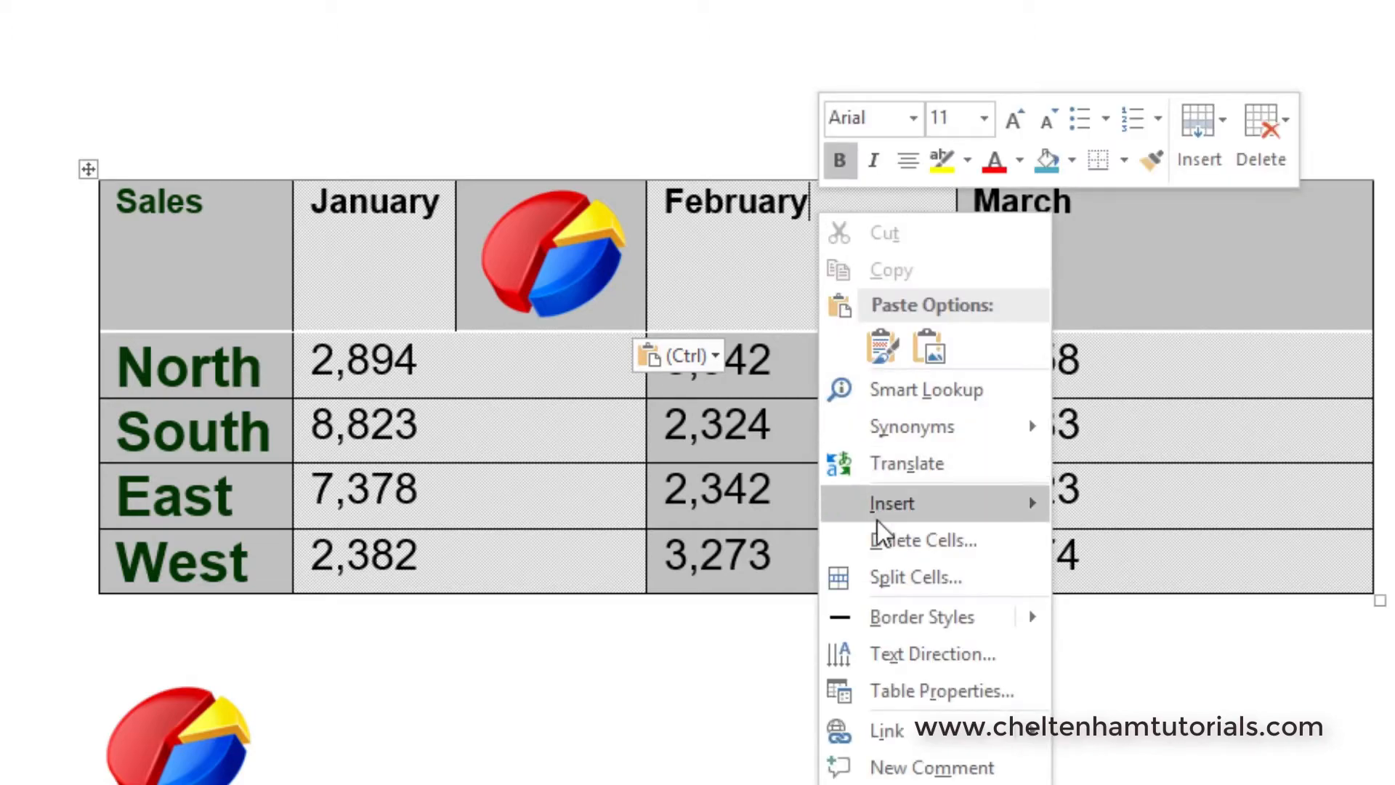
{"action": "left_click", "coordinate": [894, 573]}
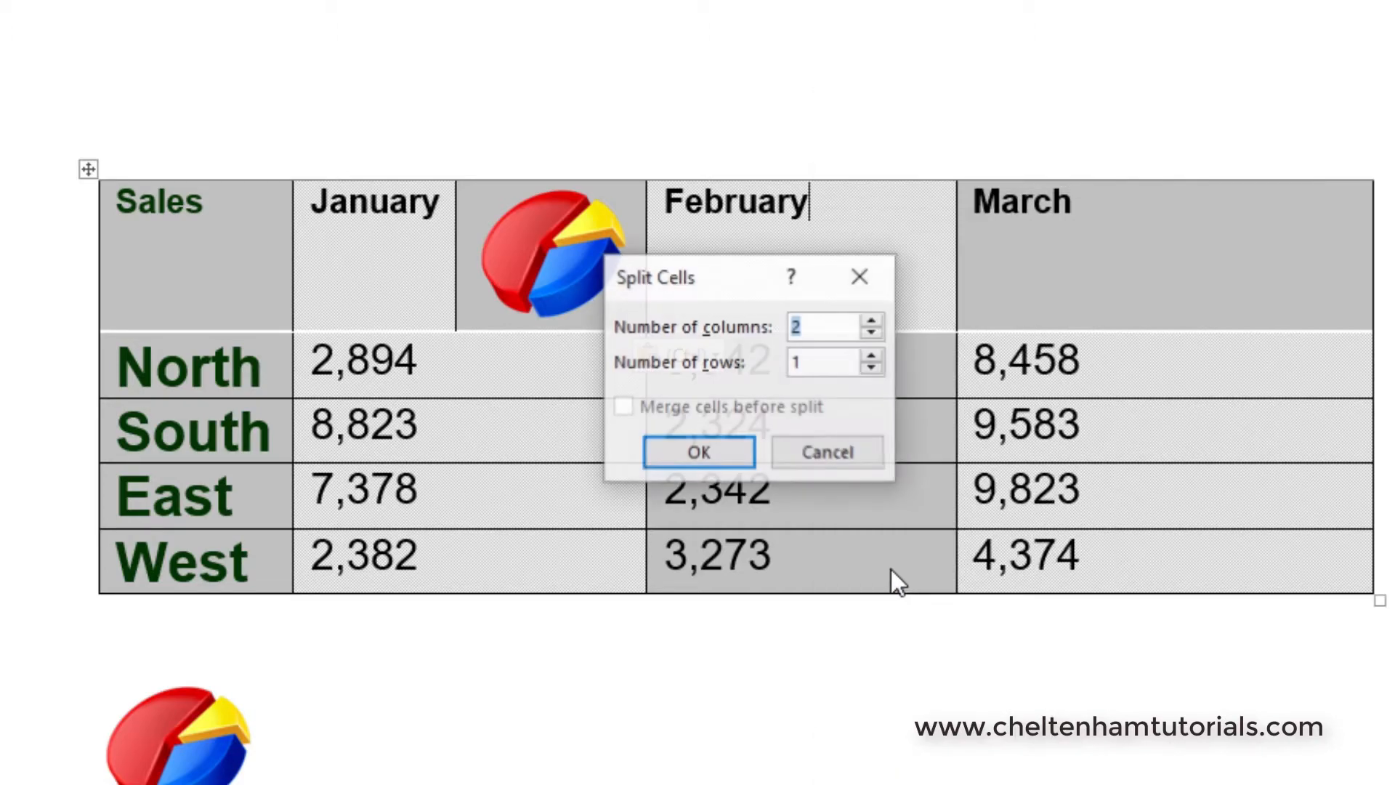
{"action": "left_click", "coordinate": [727, 455]}
{"action": "left_click", "coordinate": [879, 226]}
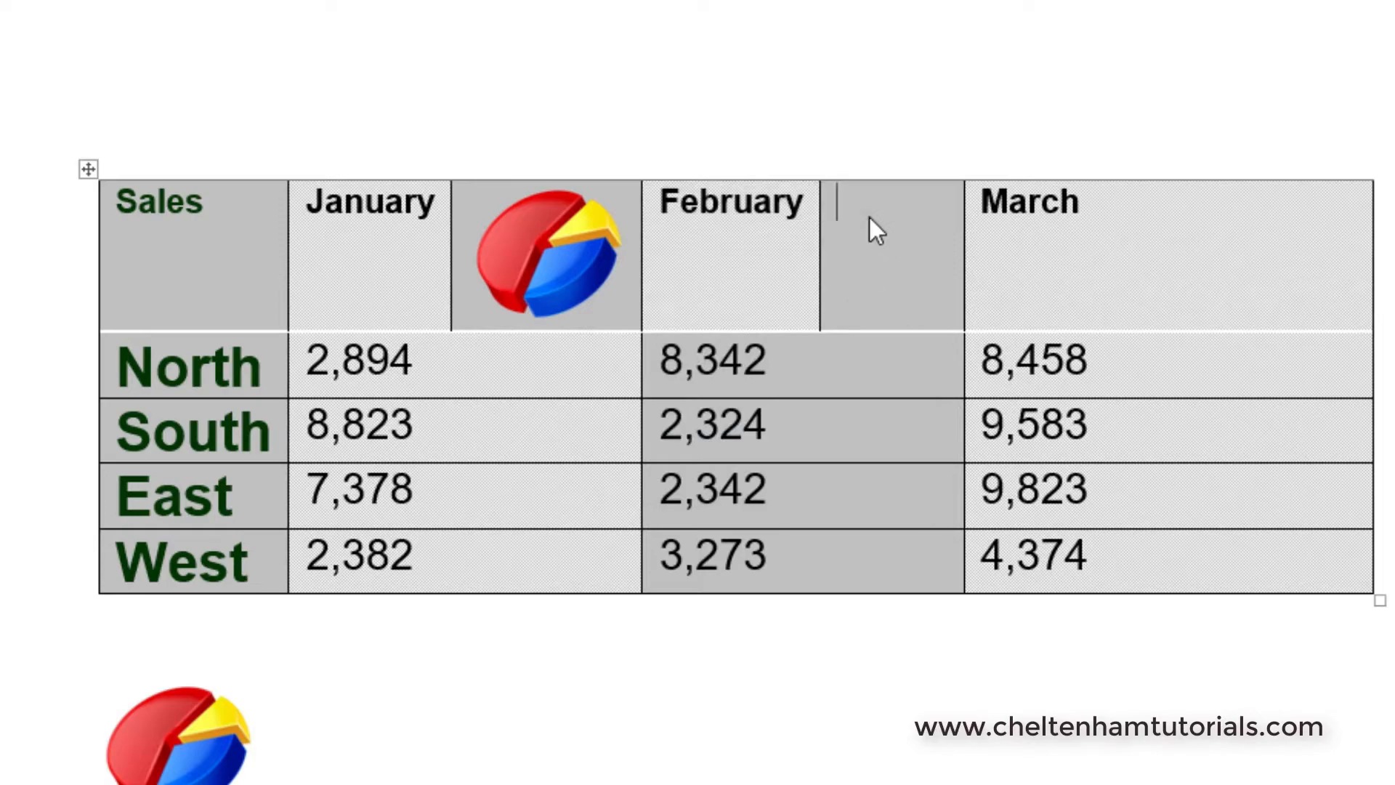
{"action": "key", "text": "ctrl+v"}
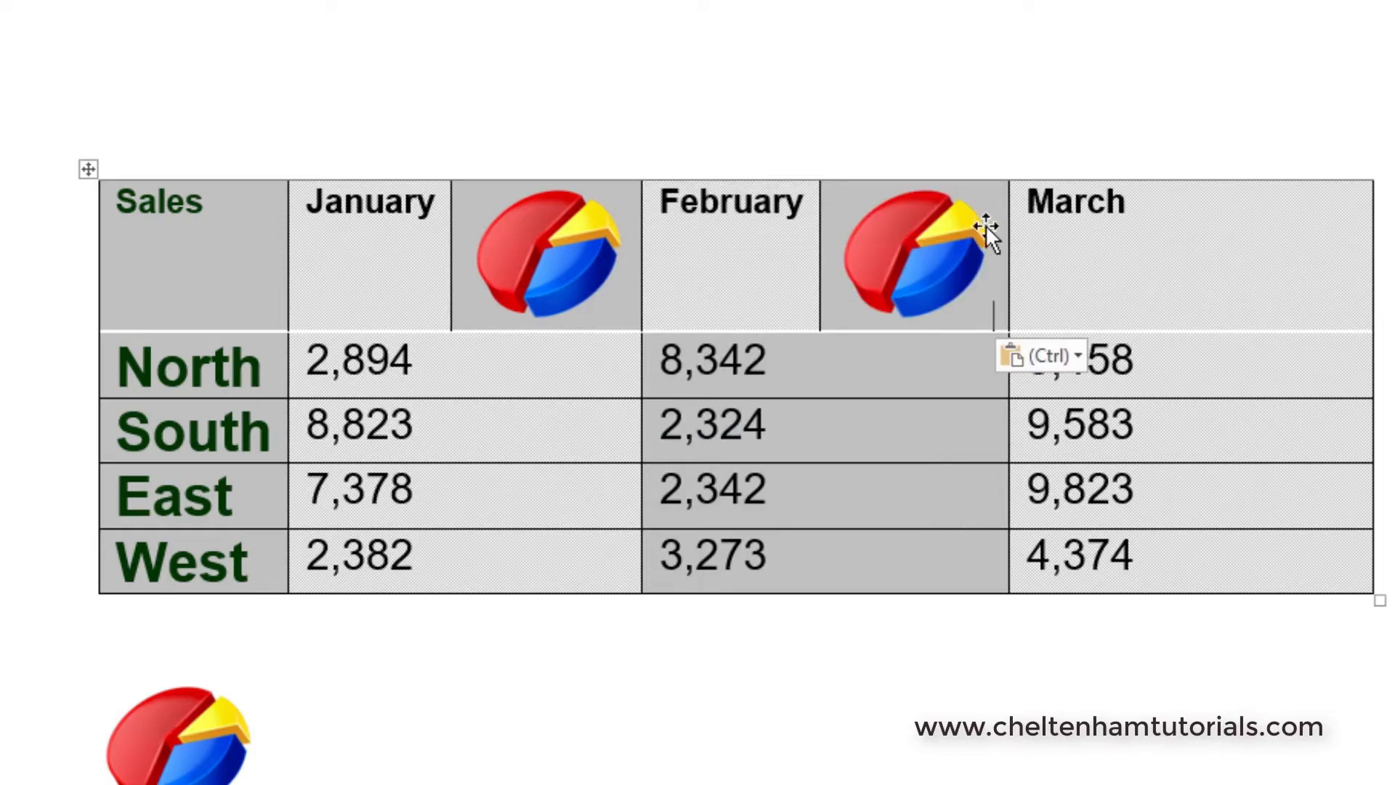
- Split the March header cell into two columns and paste the pie chart picture into the new empty cell
{"action": "left_click", "coordinate": [1156, 212]}
{"action": "right_click", "coordinate": [1150, 206]}
{"action": "left_click", "coordinate": [1217, 569]}
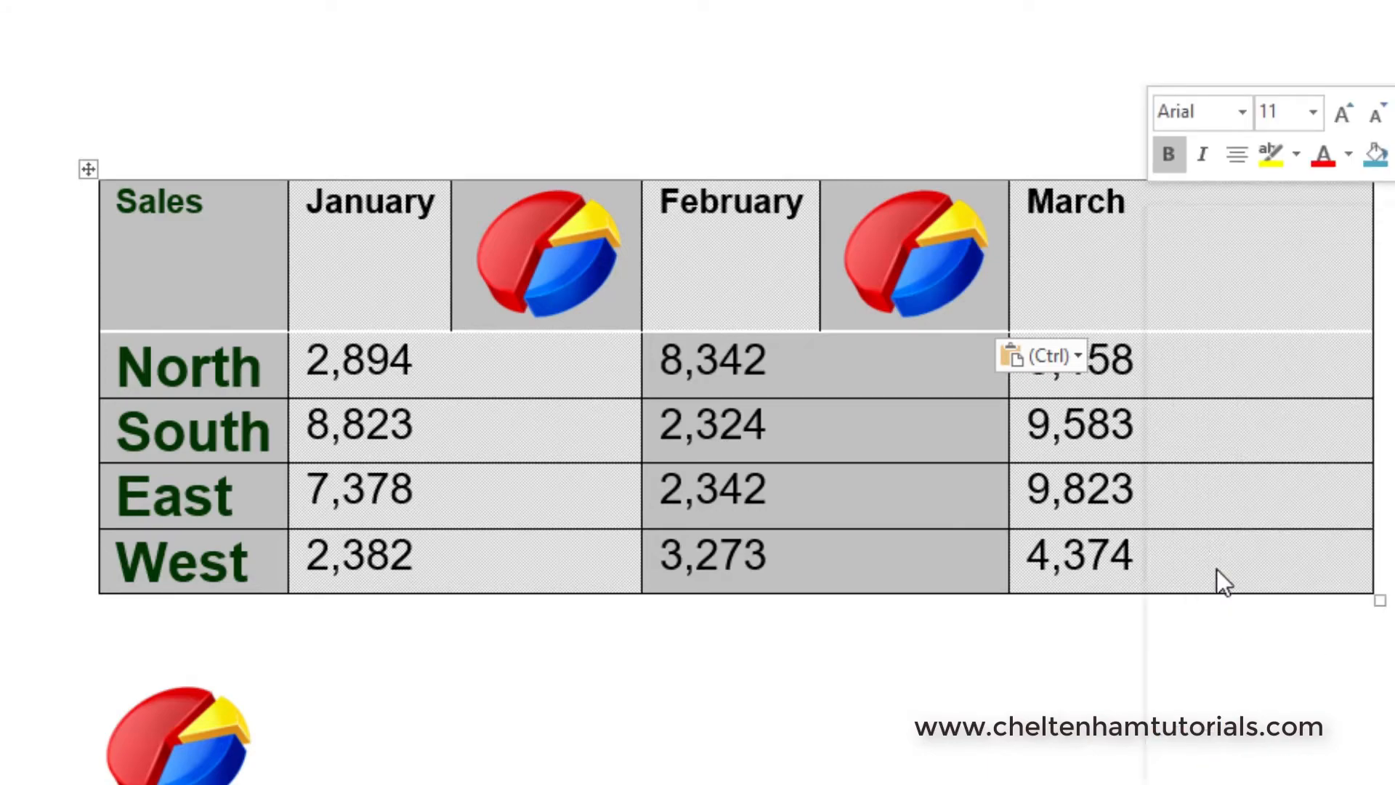
{"action": "left_click", "coordinate": [708, 452]}
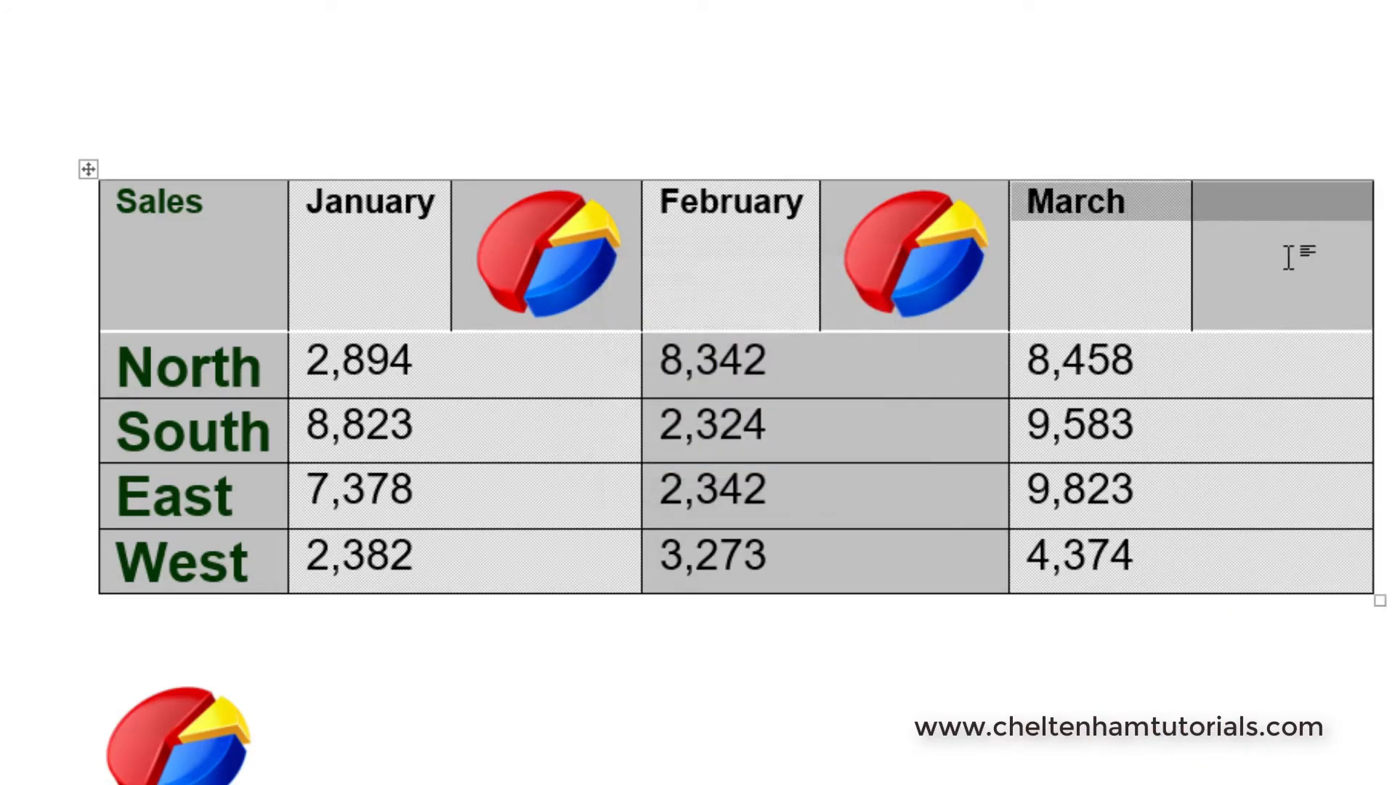
{"action": "left_click", "coordinate": [1271, 256]}
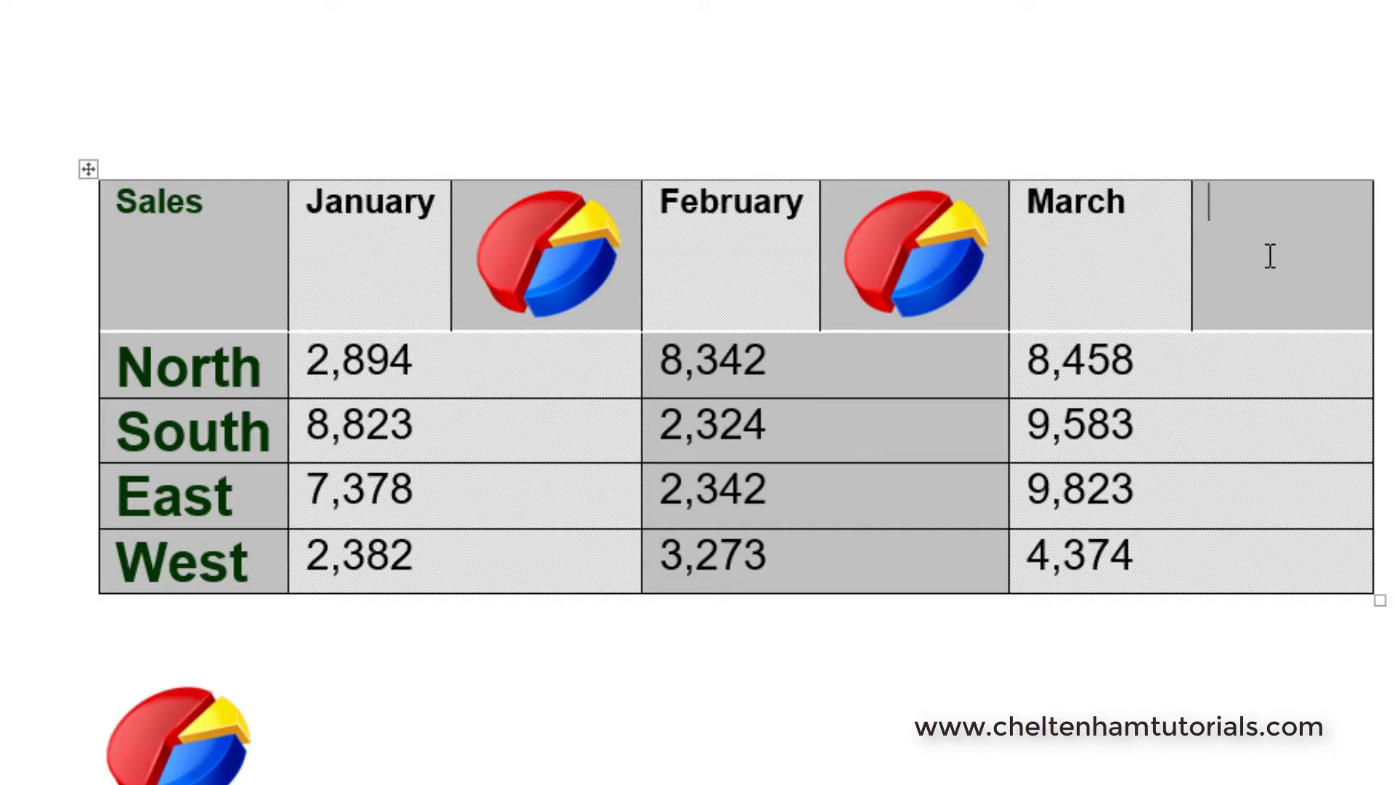
{"action": "key", "text": "ctrl+v"}
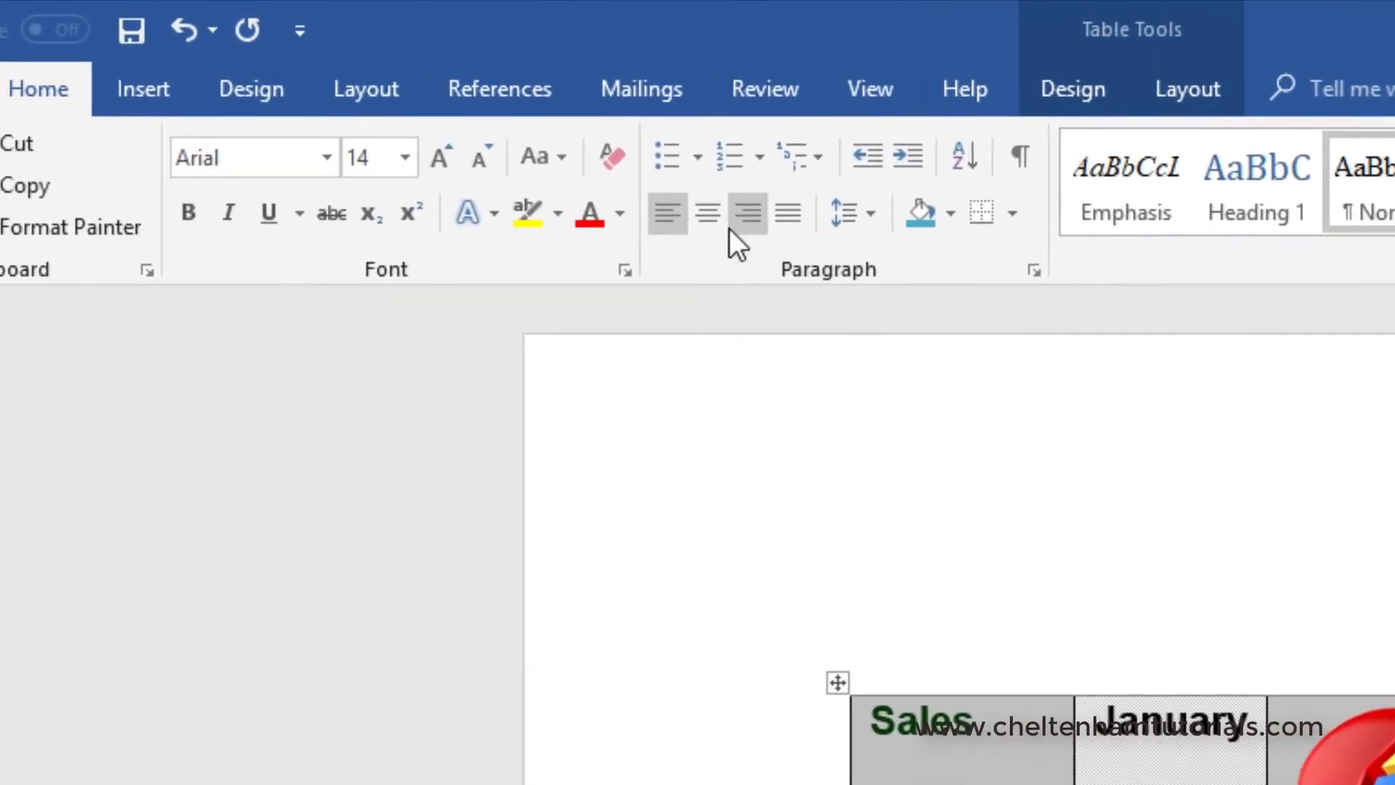
- Center the sales figures for all four regions in the January, February and March columns
{"action": "left_click", "coordinate": [351, 106]}
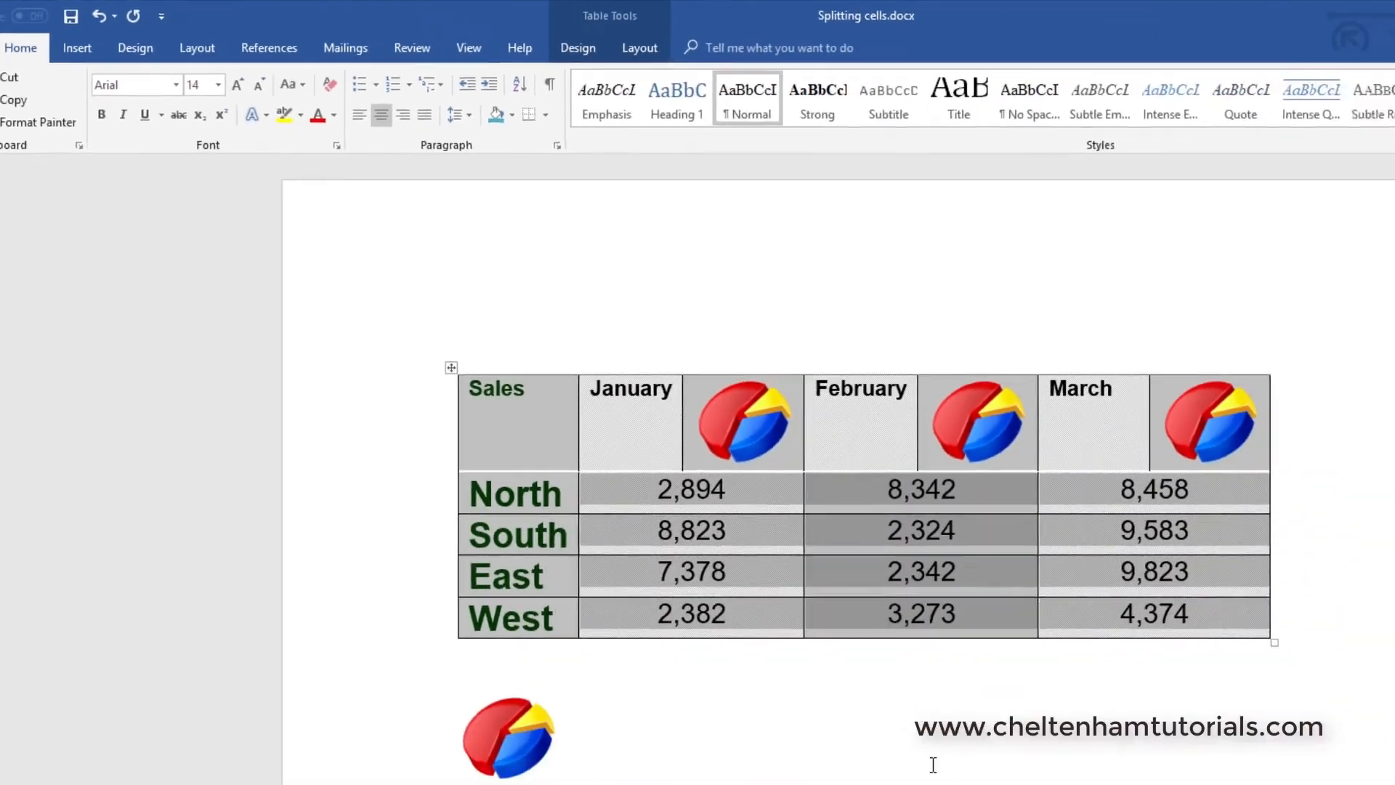
{"action": "left_click", "coordinate": [904, 743]}
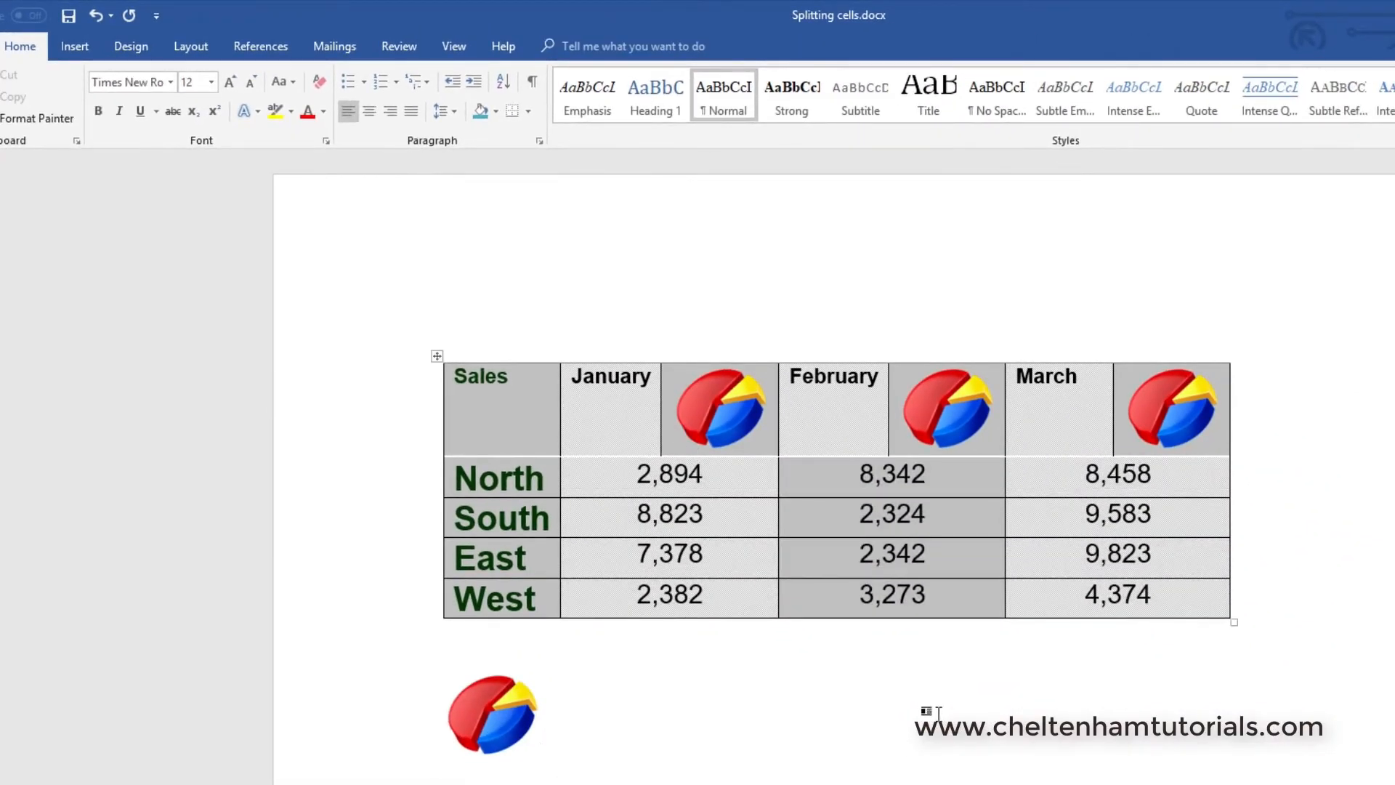